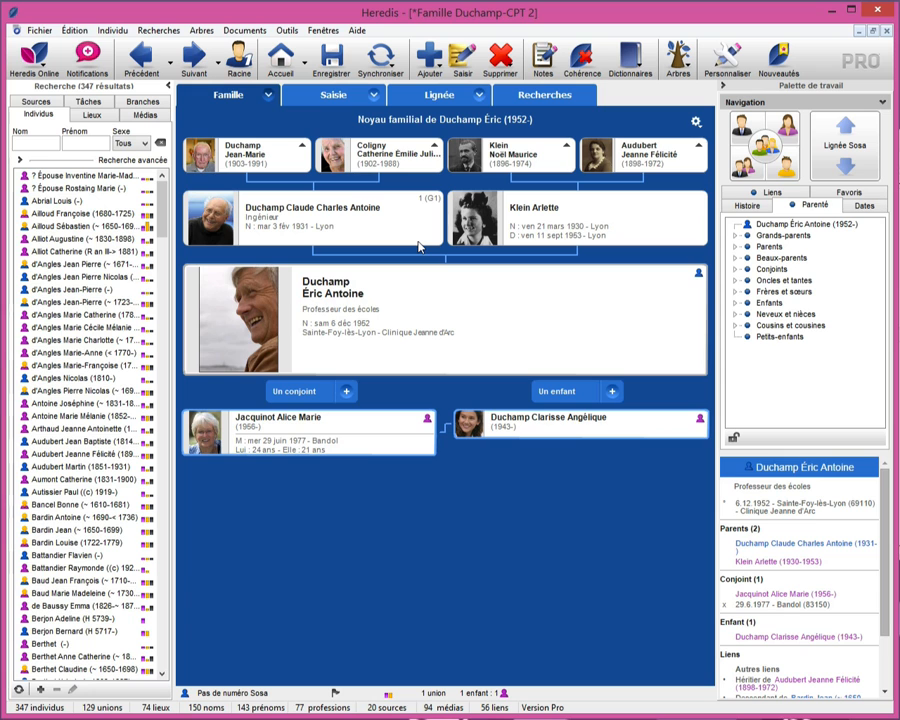
- View the central person's portrait in the photo tool from both the immediate and extended family views, closing it each time
click(247, 333)
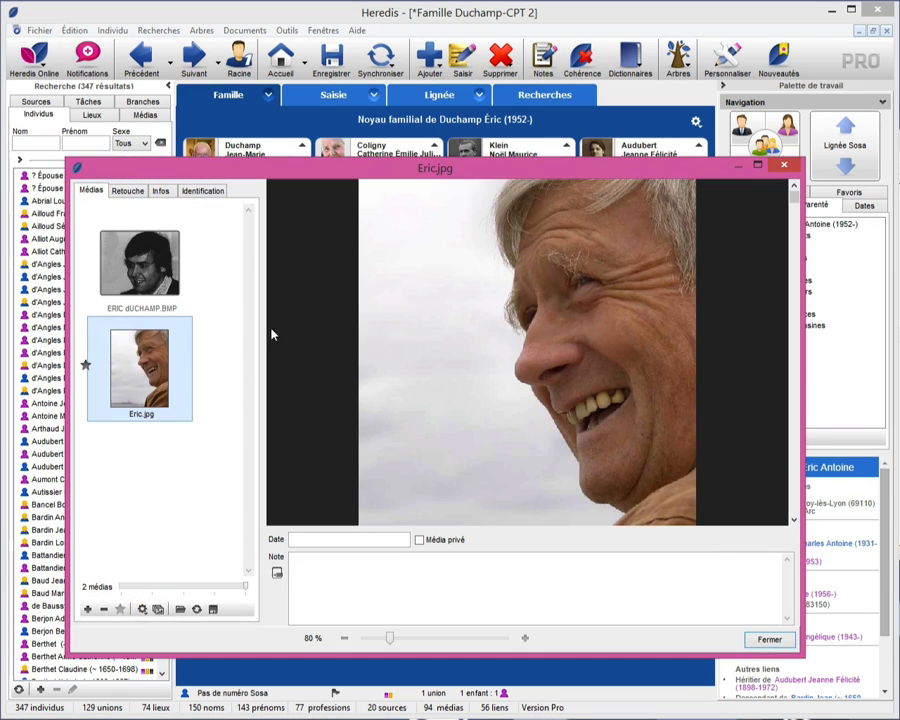
key(Escape)
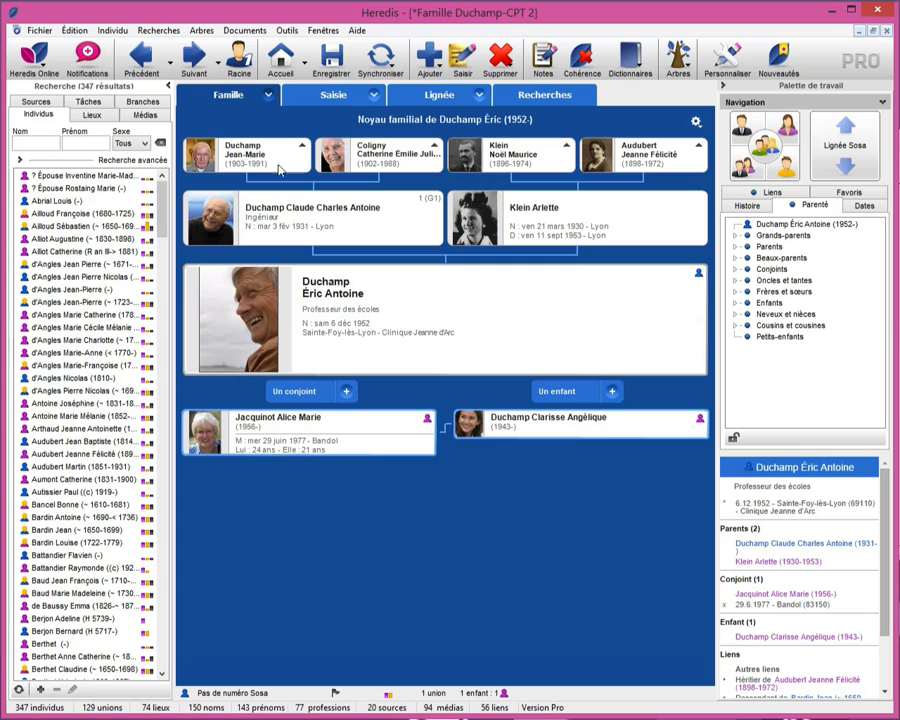
click(270, 96)
click(305, 123)
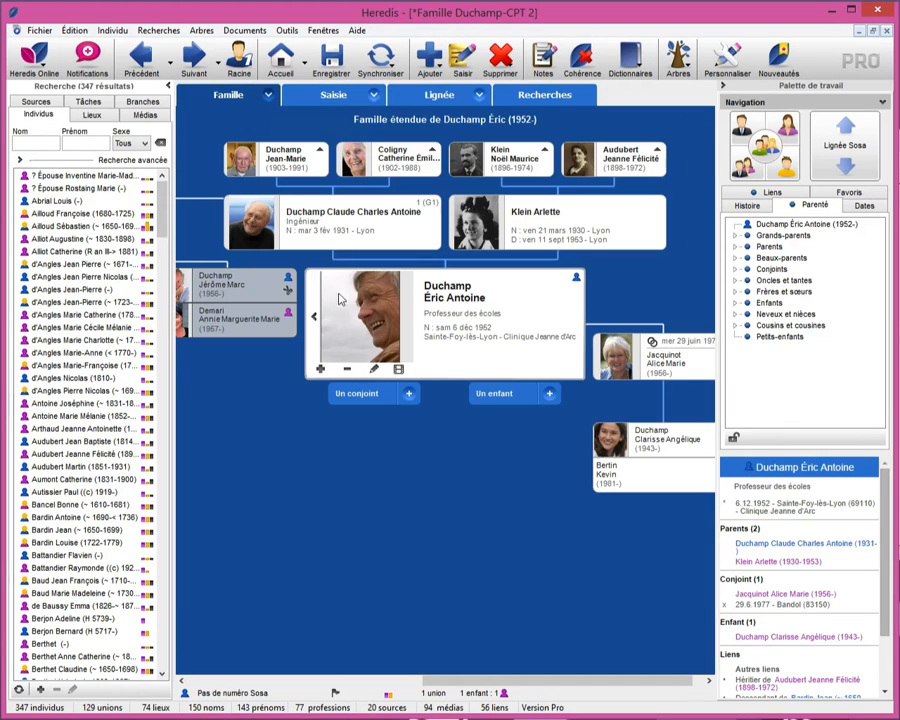
double_click(370, 320)
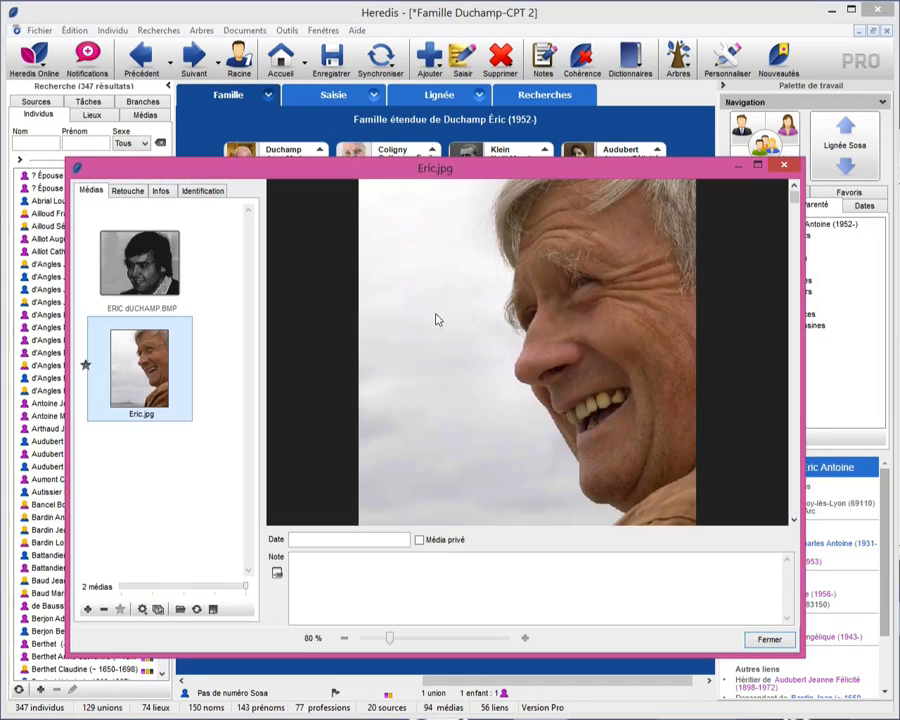
click(775, 170)
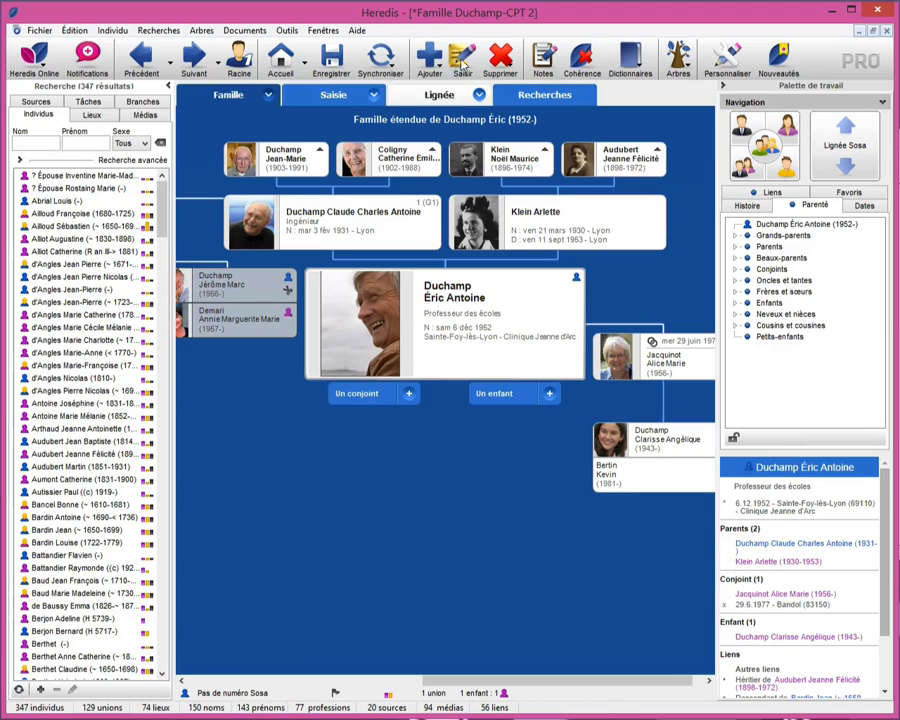
- Switch to the individual's data entry view (Saisie) and open the new photo tool
click(330, 96)
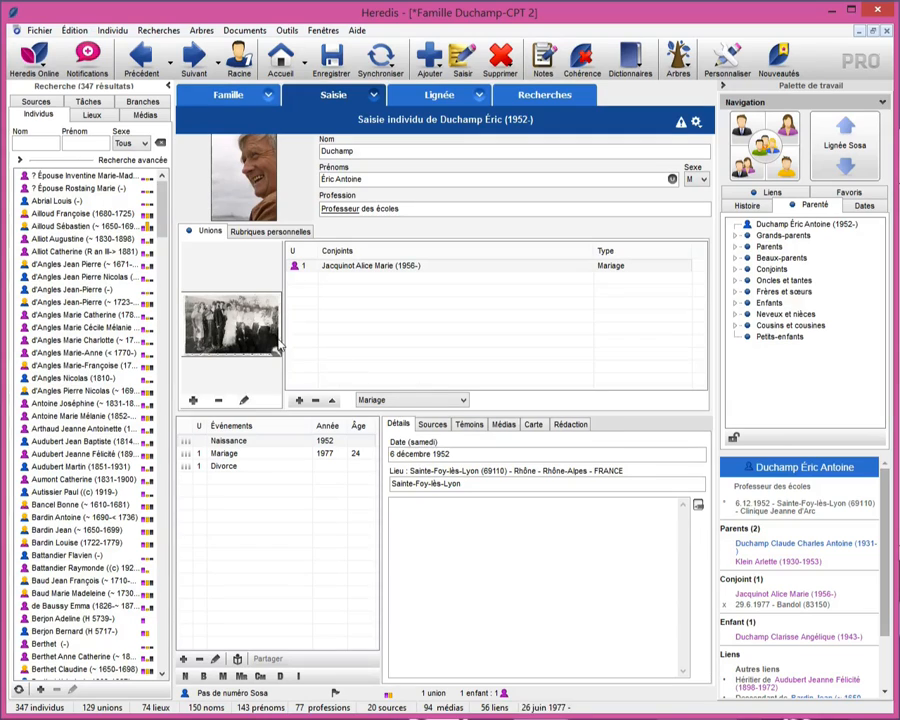
click(780, 58)
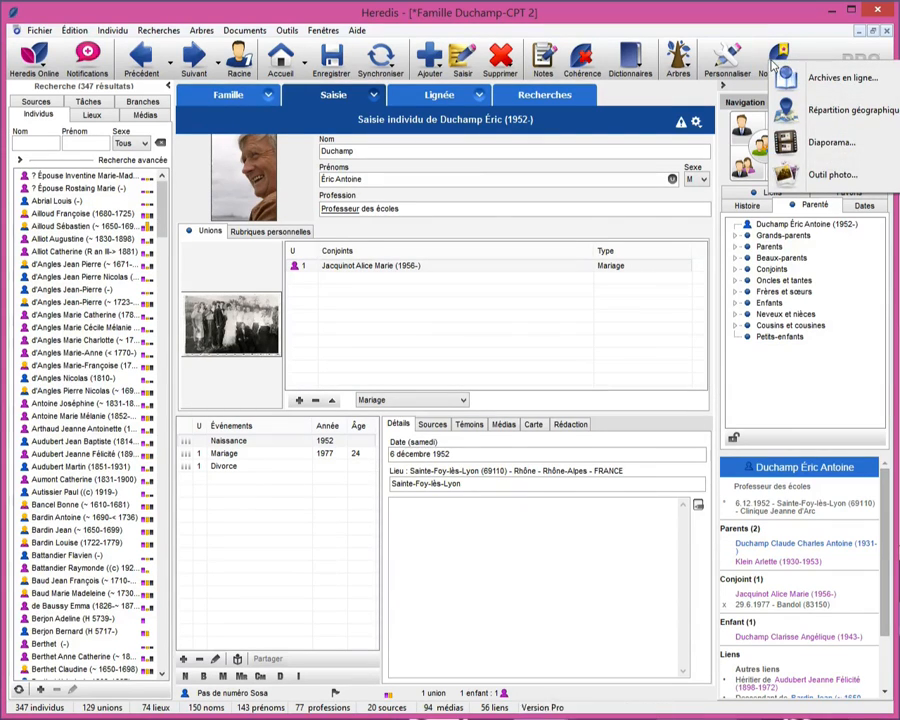
click(826, 177)
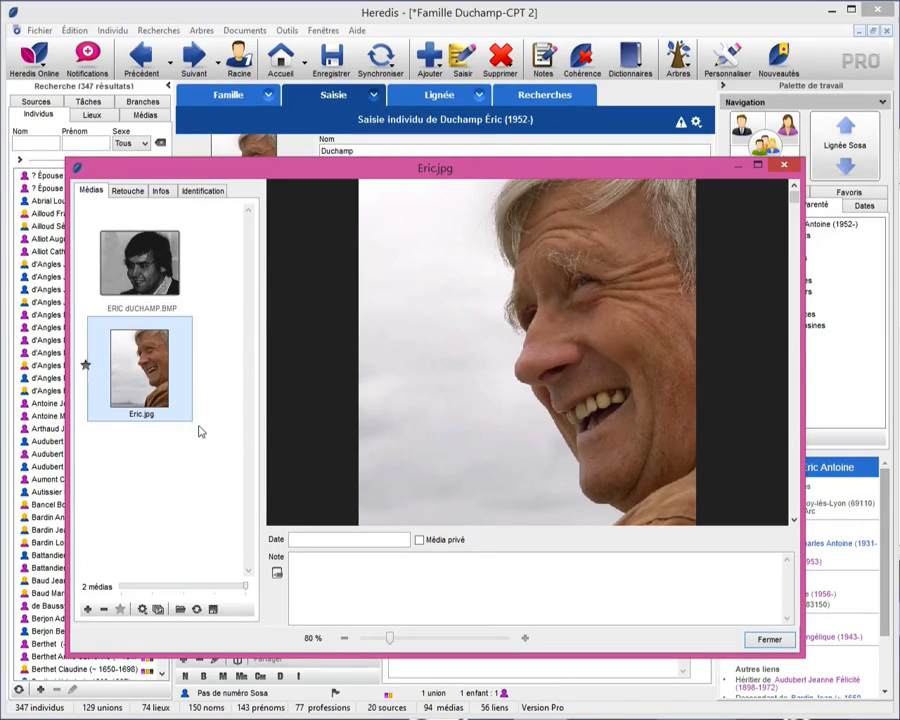
- Shrink the media thumbnails in the photo tool, and restore them to their maximum size
click(159, 588)
click(132, 588)
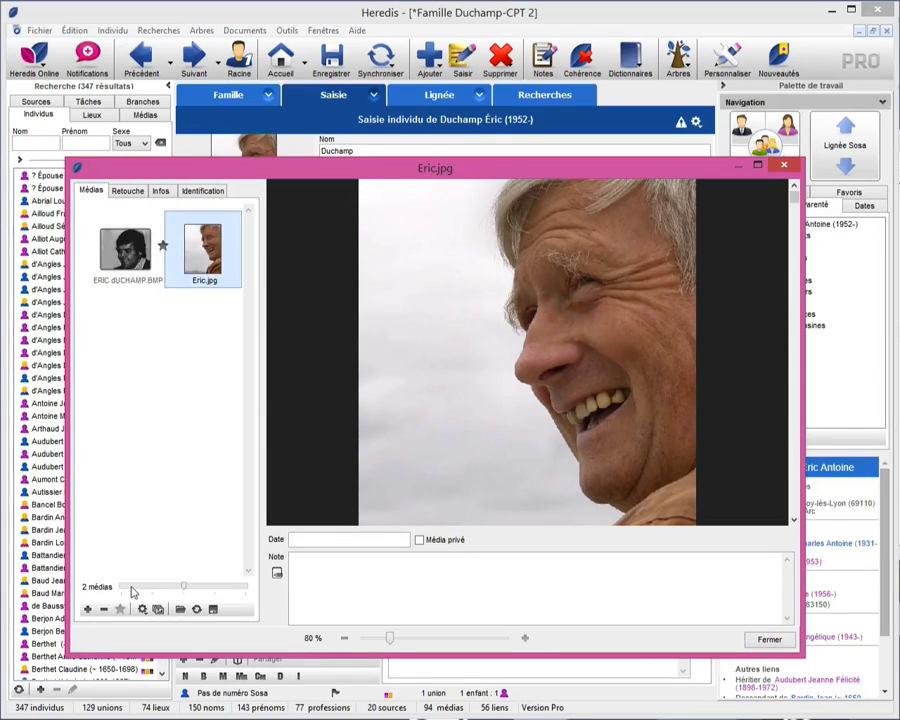
click(131, 588)
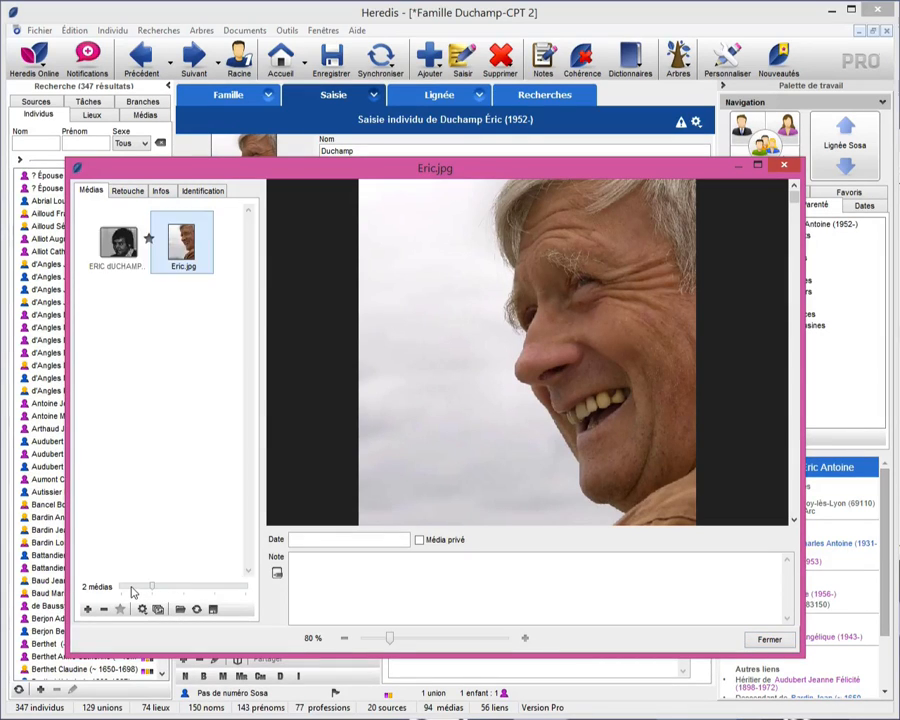
click(245, 588)
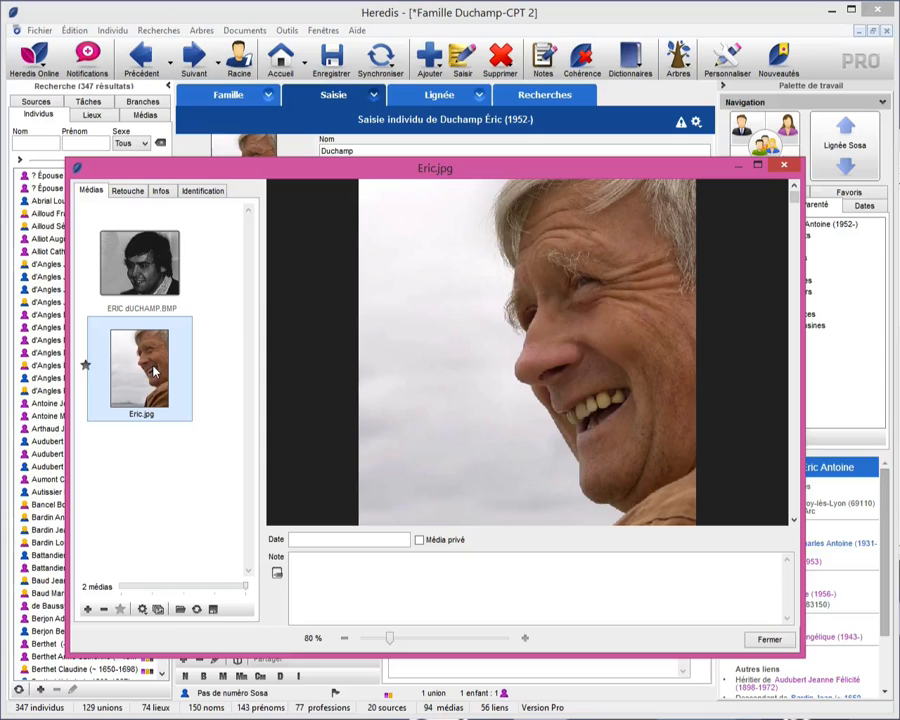
- Make the black-and-white portrait the main media, and restore the colour portrait as the main one
click(169, 265)
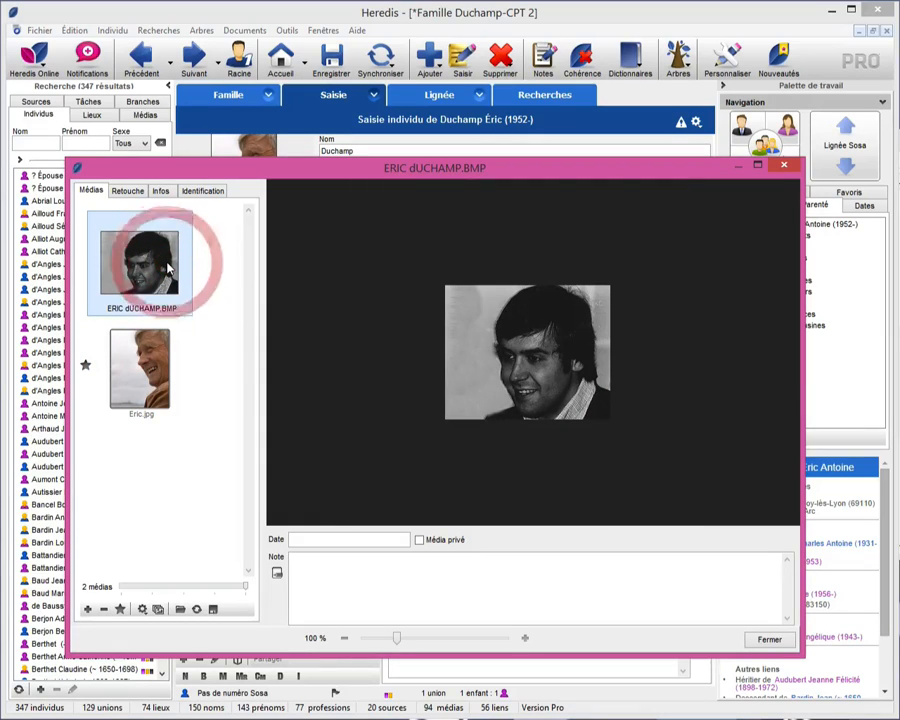
click(120, 610)
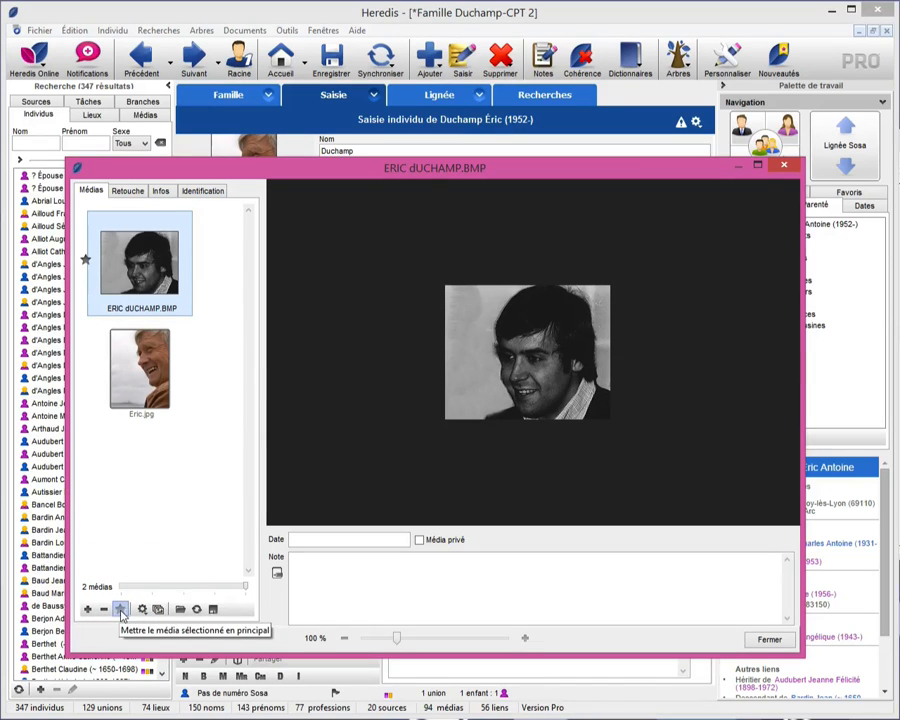
click(180, 382)
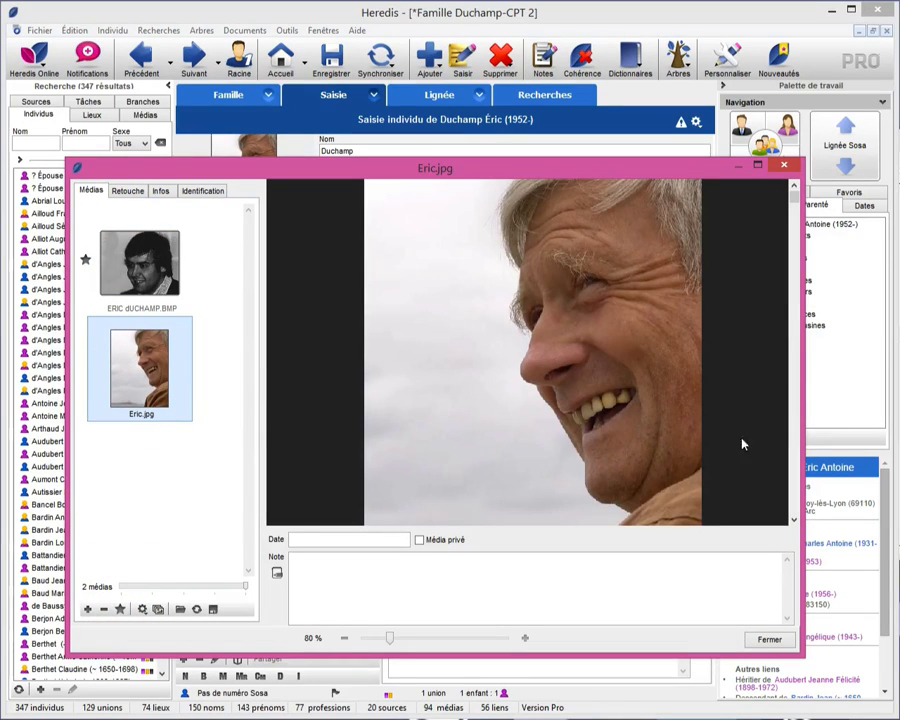
click(120, 610)
- List all of the individual's media and display the wedding group photo at 130 % zoom
click(157, 610)
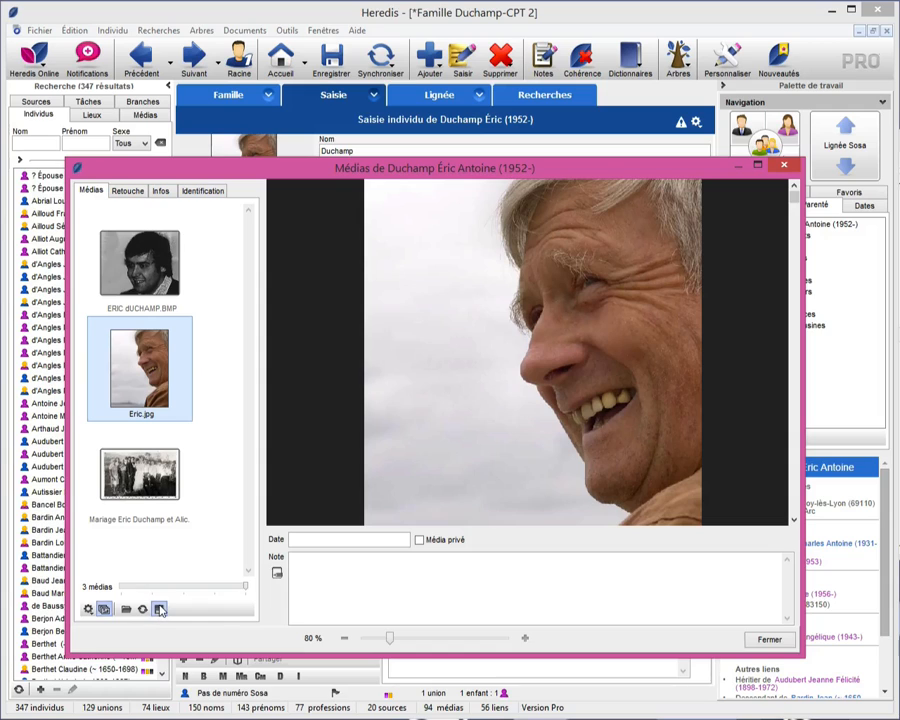
click(147, 478)
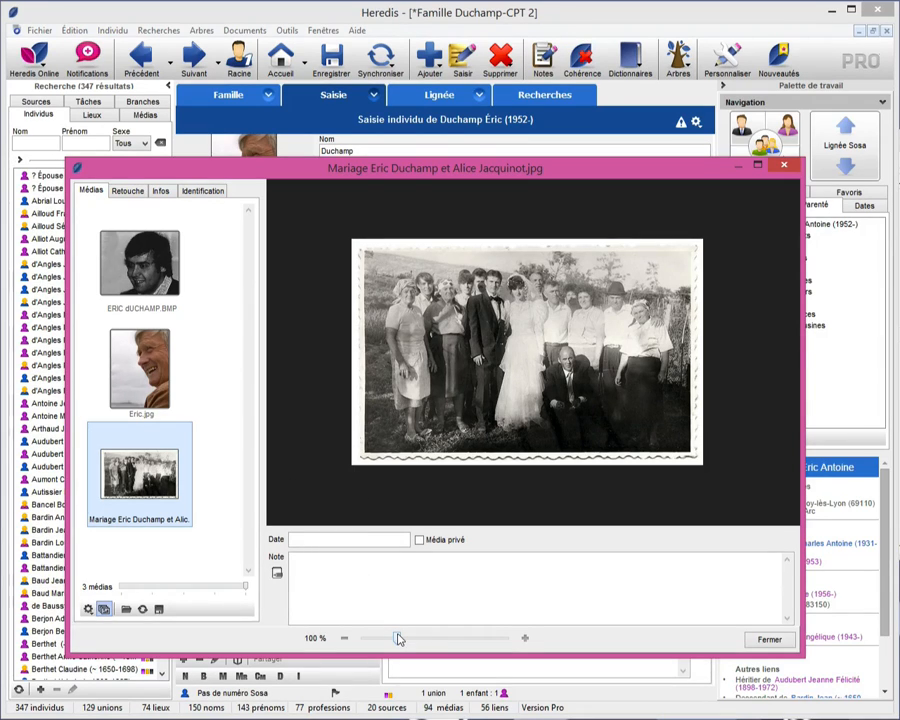
drag(398, 638, 407, 638)
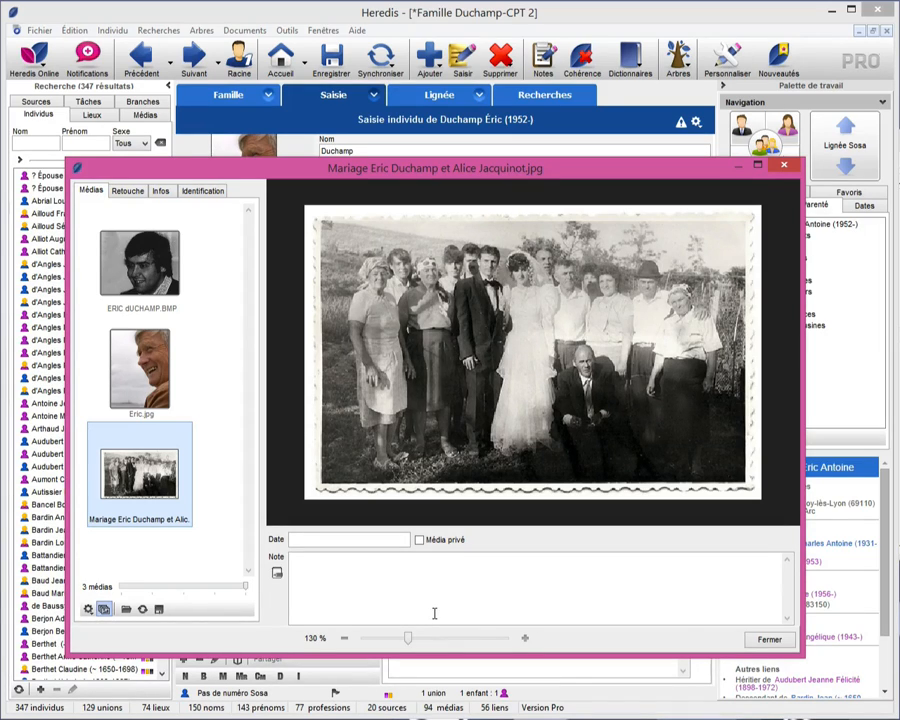
- Set the wedding photo's date to 26 juin 1977
click(358, 540)
text(26)
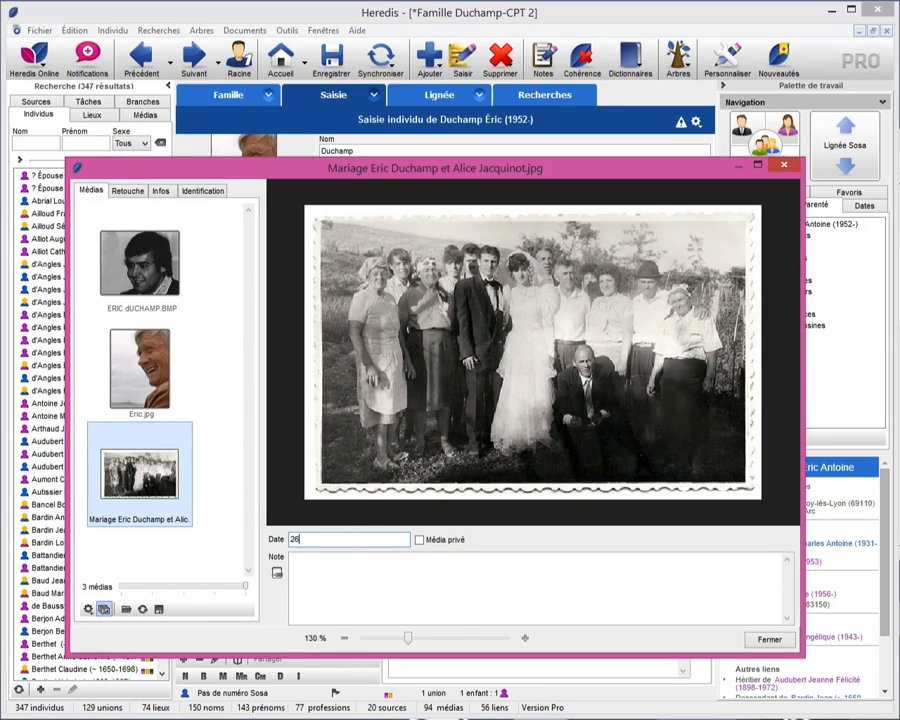
text( juin 1977)
- Note "En cette magnifique journée d'été, le vin d'honneur a été servi à l'extérieur." plus a sentence about the couple immortalising the event, and mark the photo private
click(420, 576)
text(En cette mag)
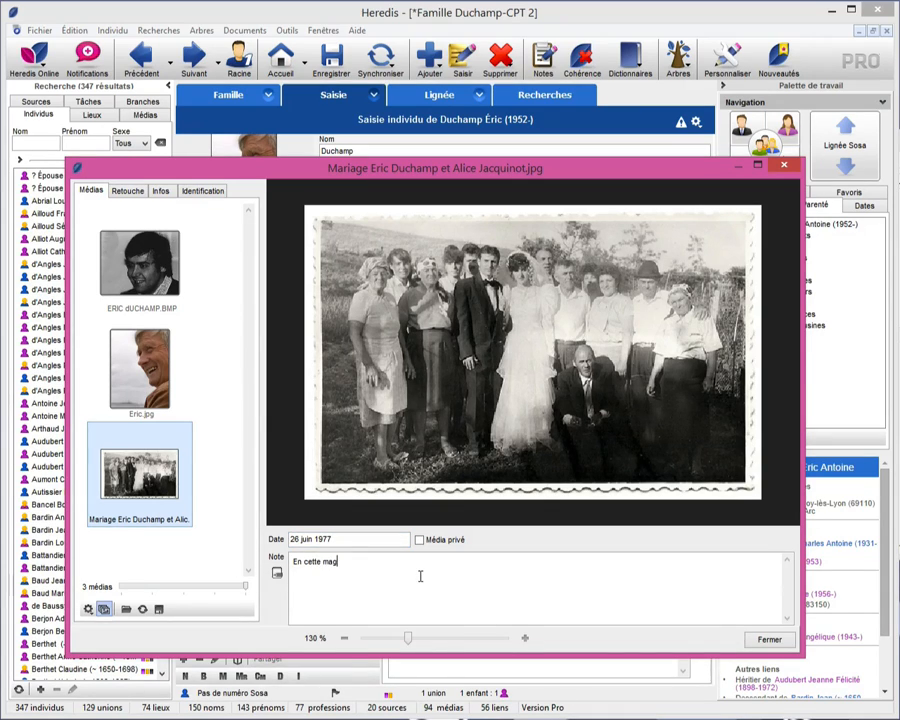
text(nifique journée d'été, le vin d'honneur a été servi à l'extérieur. Alice et Eric en ont profité pour immortaliser l'événement.)
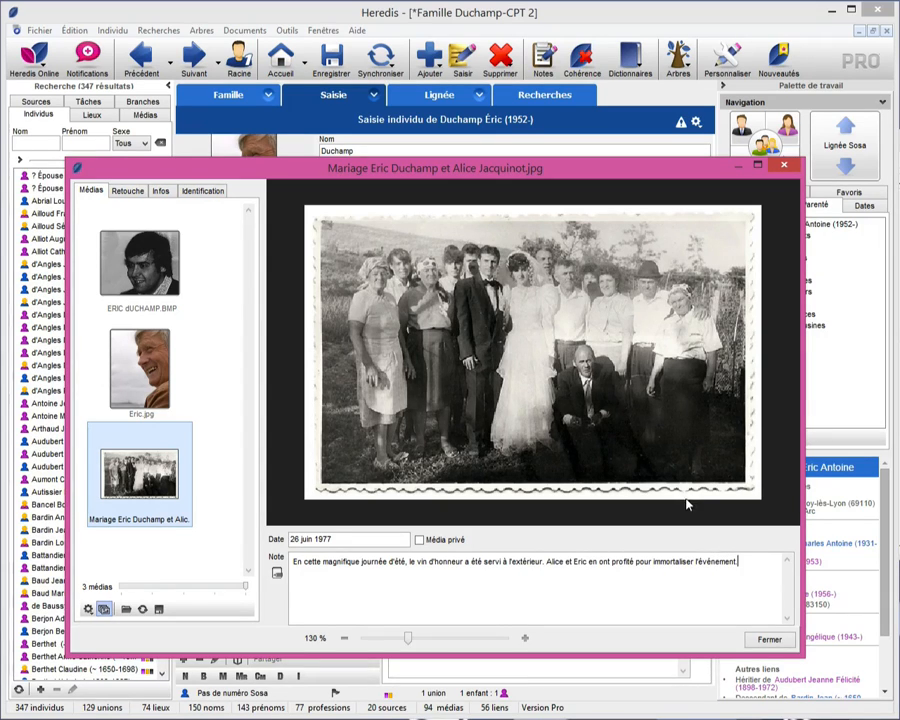
click(420, 541)
- Crop the wedding photo to the inner picture area, cutting off its white scalloped border
click(125, 195)
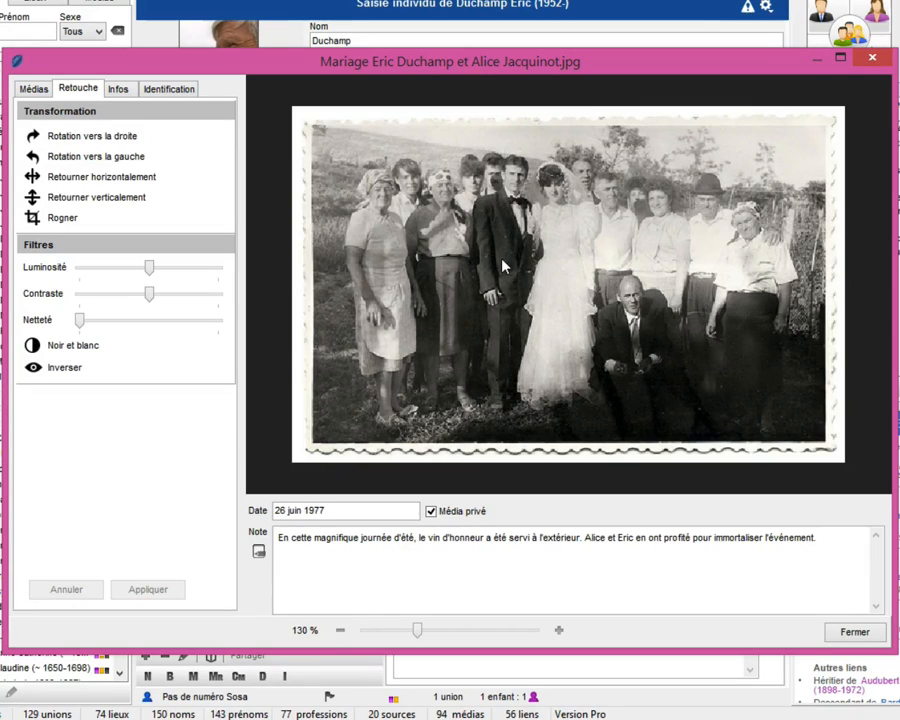
click(60, 220)
drag(313, 127, 331, 150)
drag(330, 151, 822, 436)
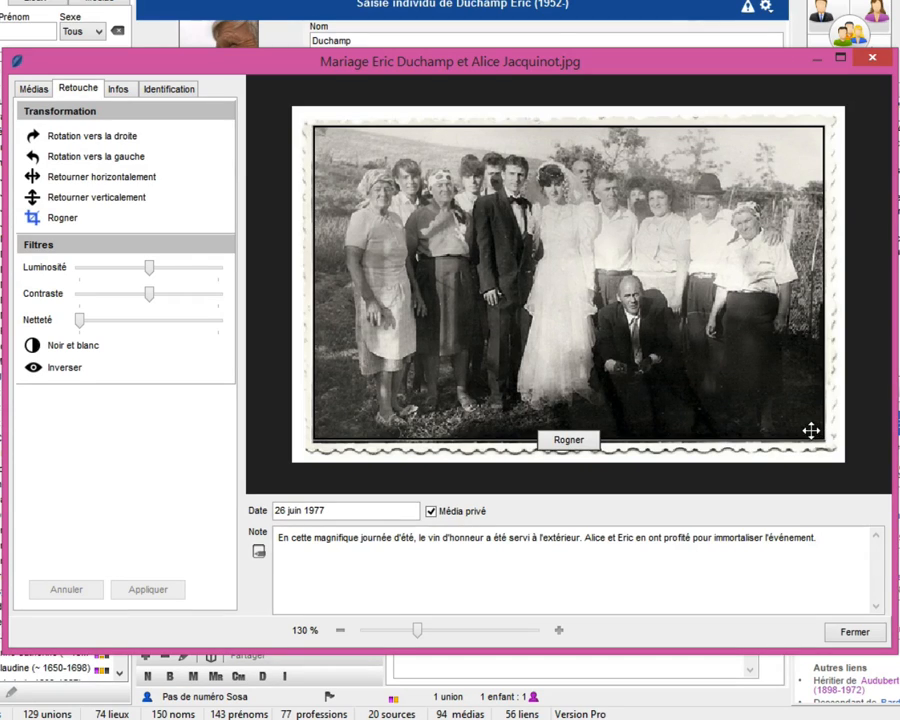
click(583, 442)
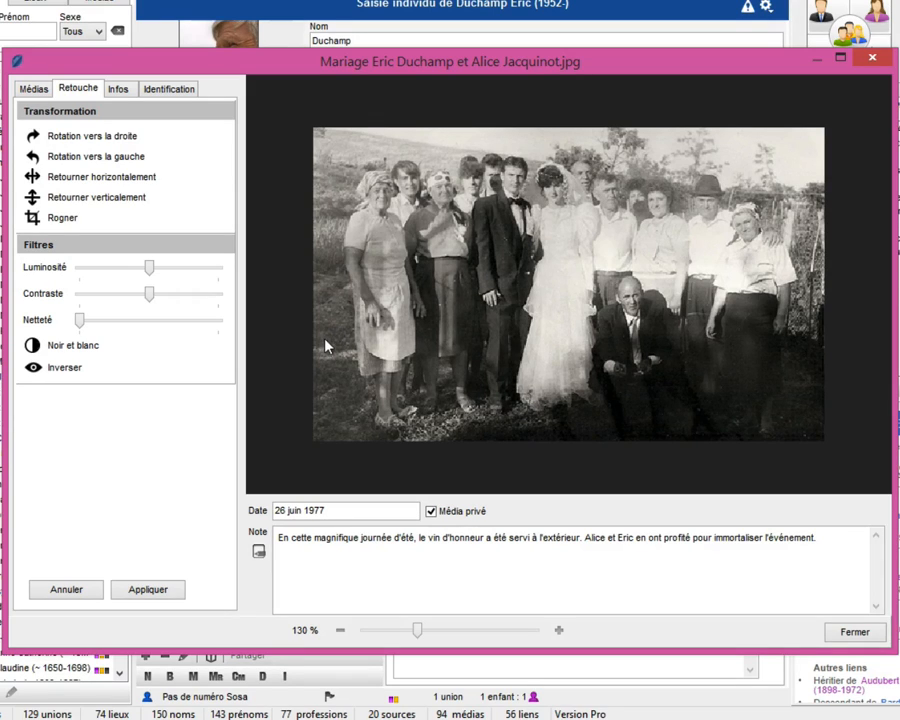
- Try right rotations and horizontal and vertical flips on the wedding photo, ending in its original orientation
click(57, 145)
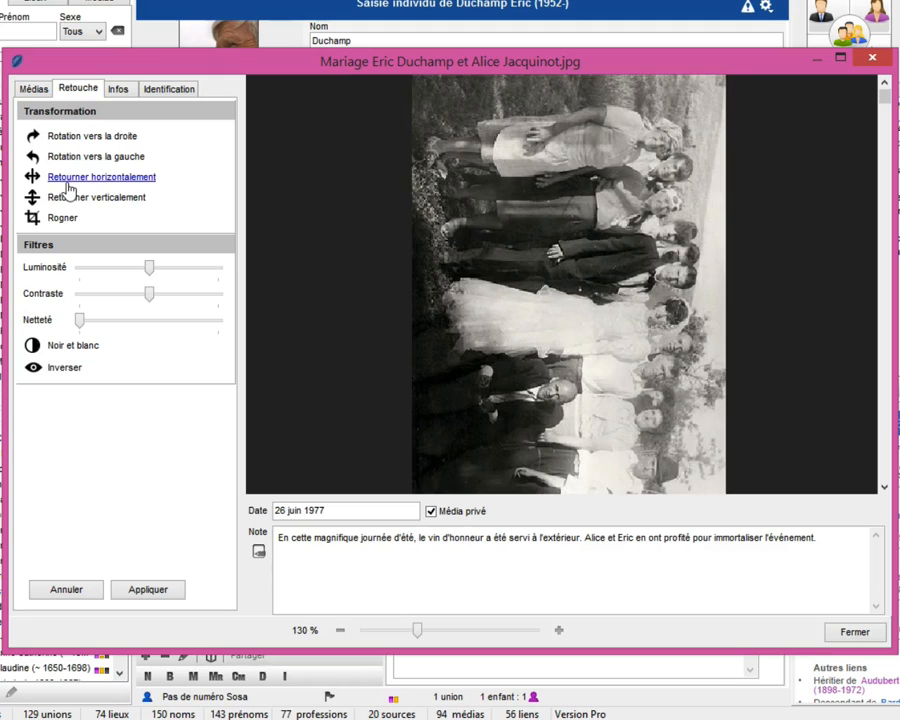
click(70, 180)
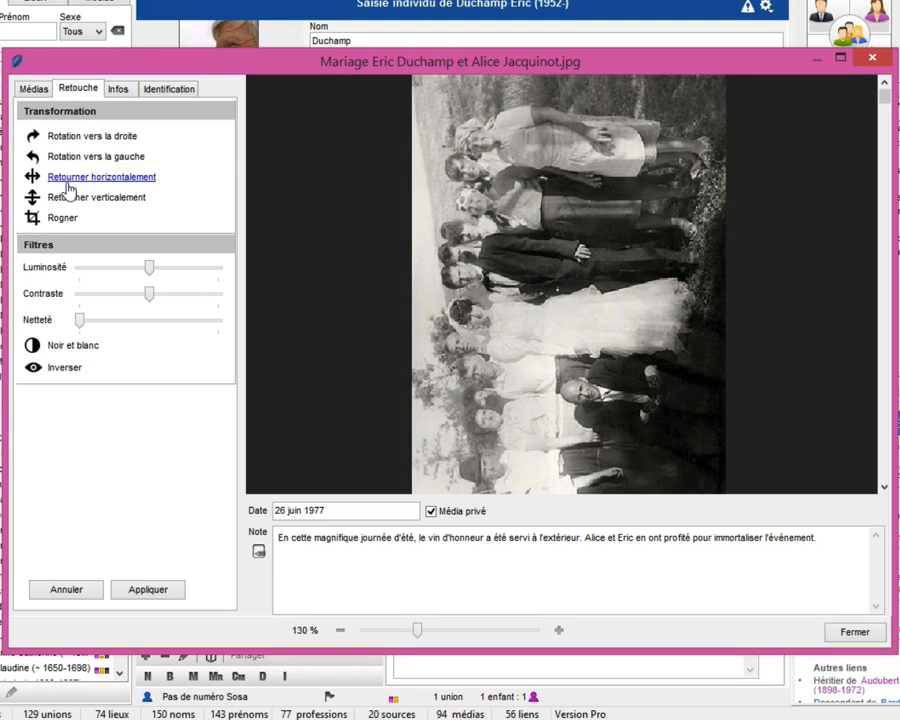
click(34, 137)
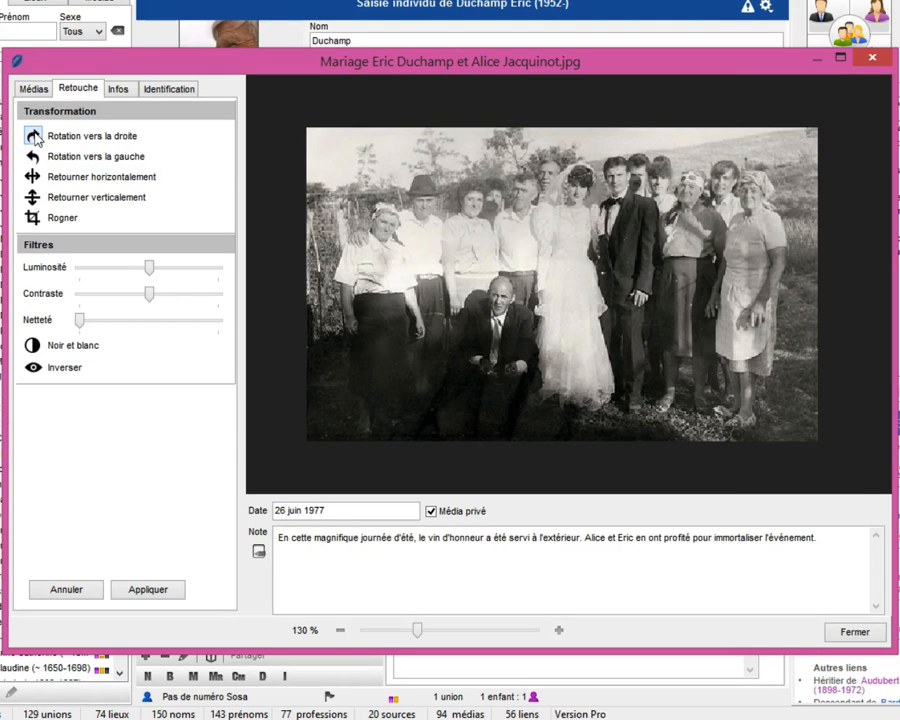
click(116, 206)
click(116, 206)
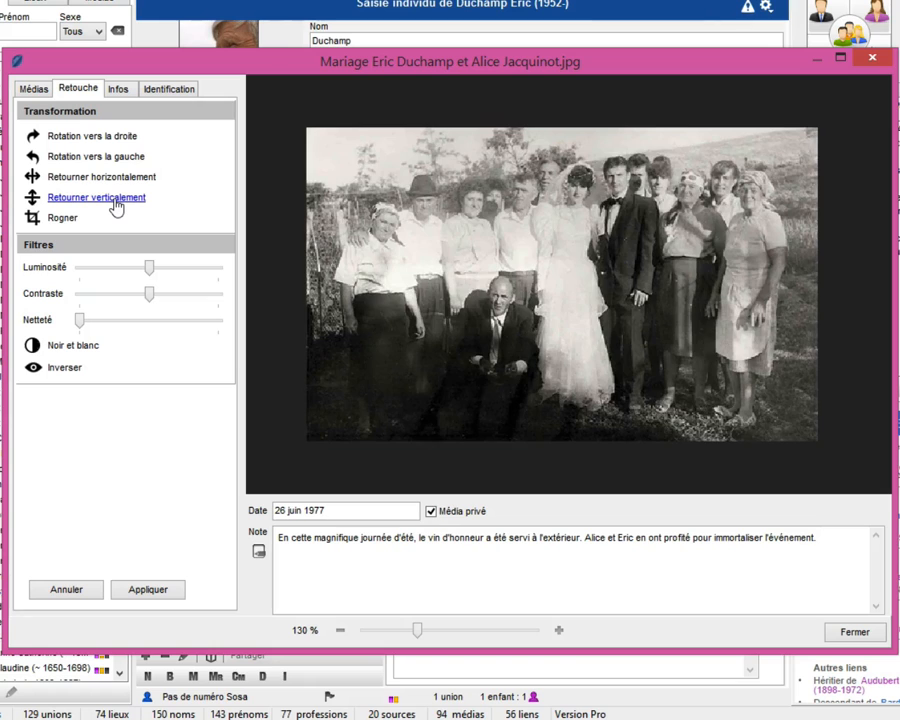
click(116, 184)
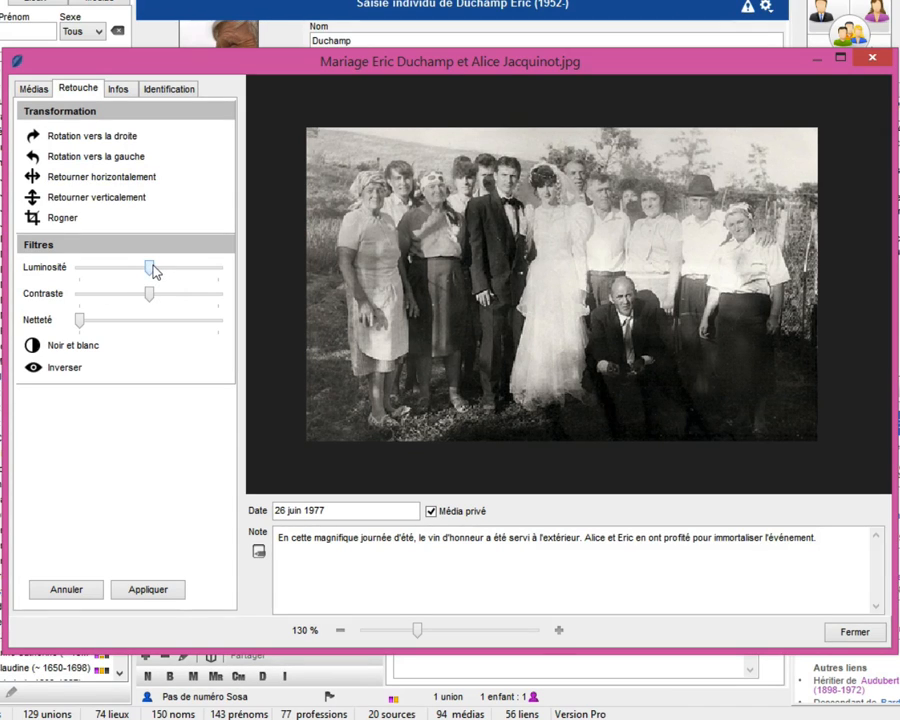
- Lower the wedding photo's brightness slightly and raise its sharpness to about a third of the range
drag(155, 270, 140, 270)
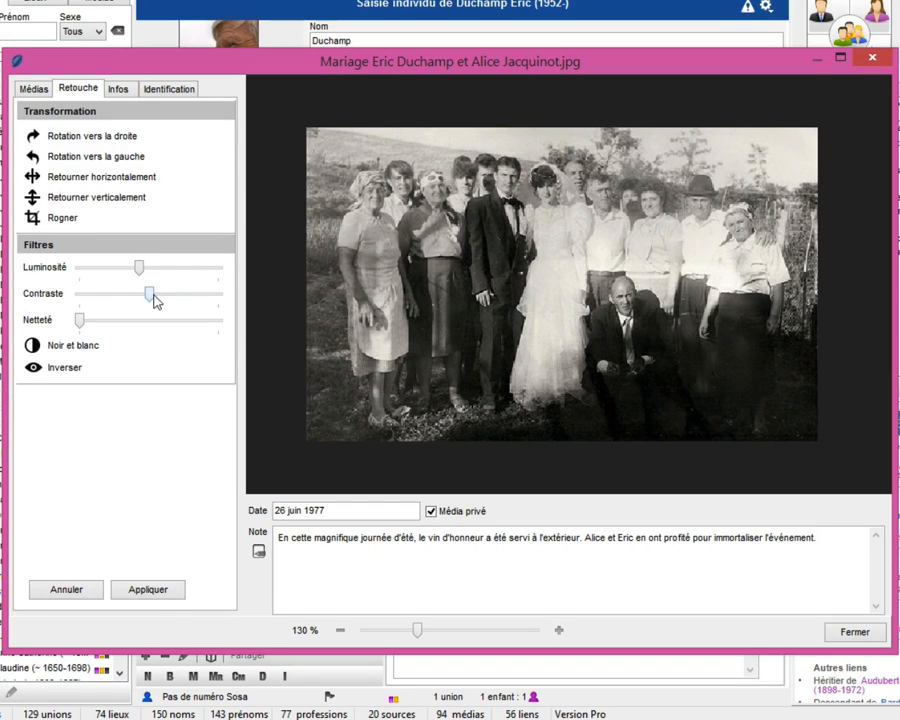
drag(151, 297, 117, 325)
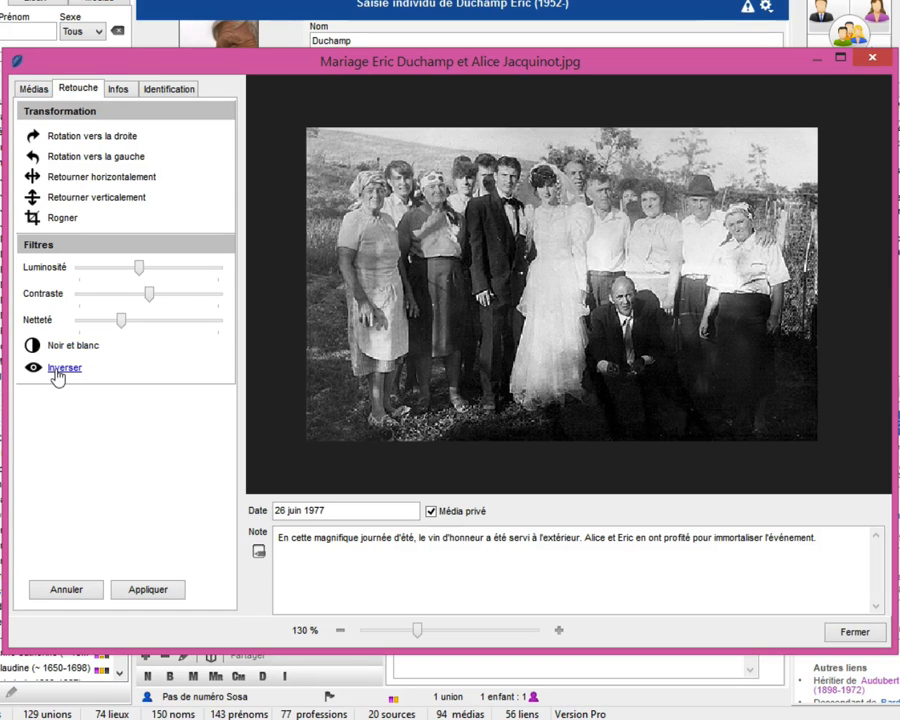
- Preview the wedding photo with inverted colours, and reverse the inversion
click(57, 372)
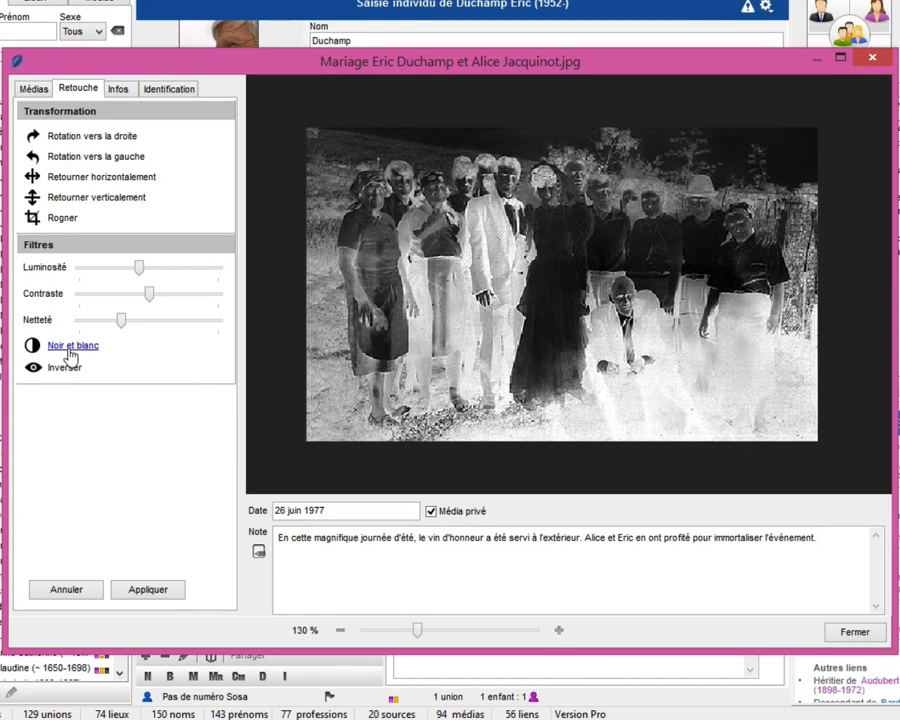
click(64, 372)
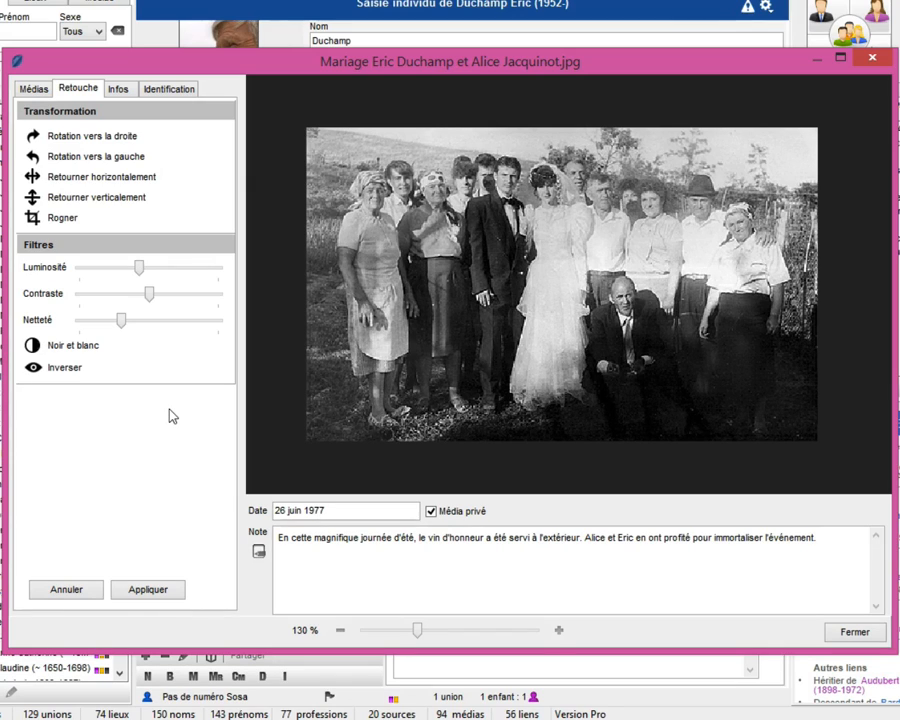
- Apply the retouching changes permanently to the wedding photo, and view its file path and usages
click(66, 592)
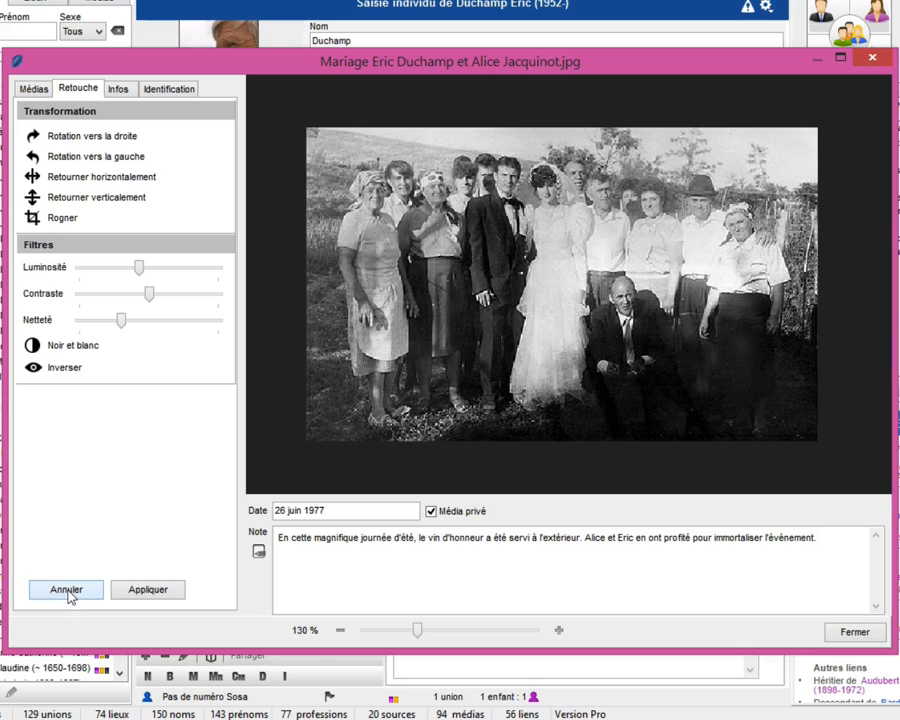
click(150, 590)
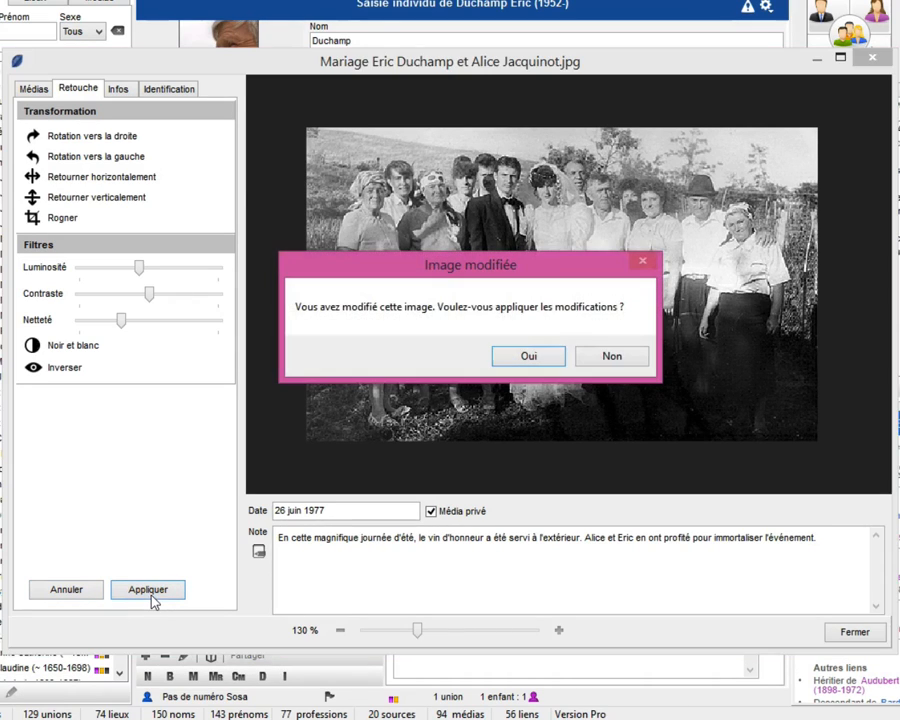
click(552, 354)
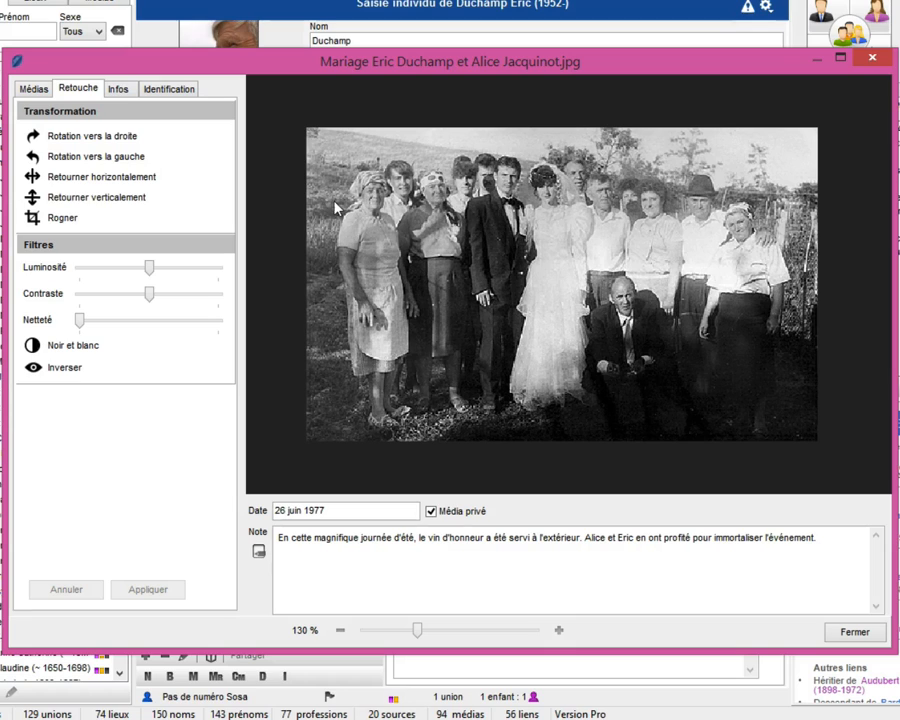
click(119, 90)
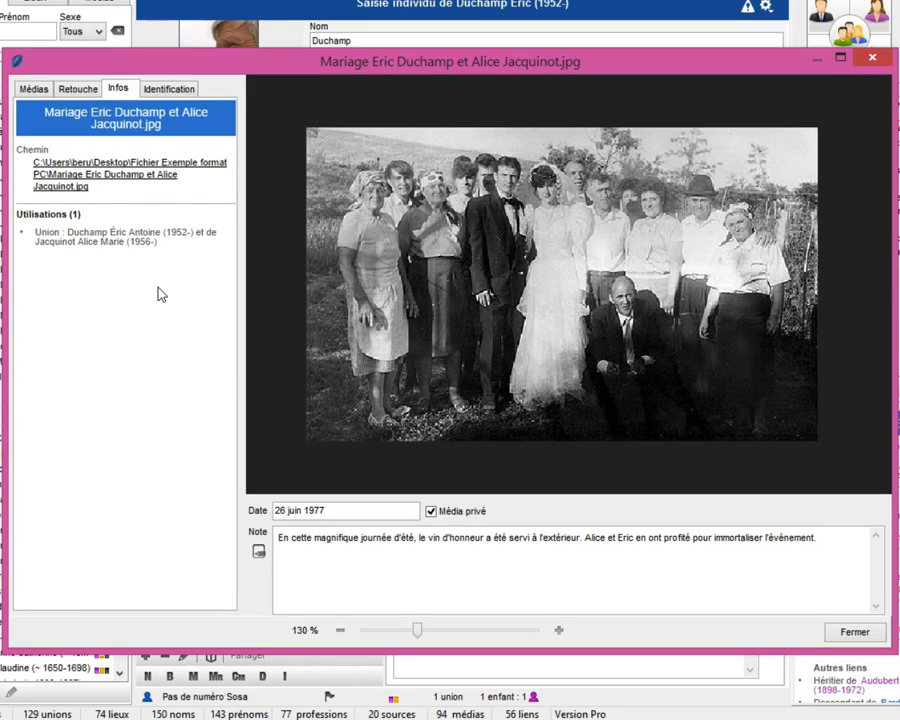
- Frame the groom's face on the wedding photo and identify him as his existing individual record, found by surname and first name
click(169, 89)
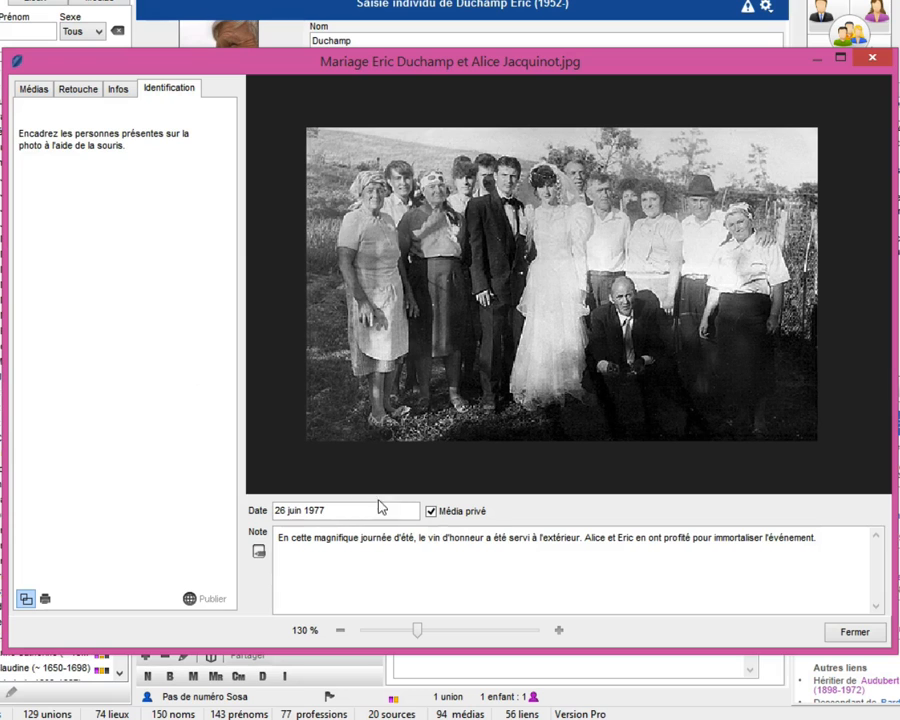
drag(418, 633, 433, 638)
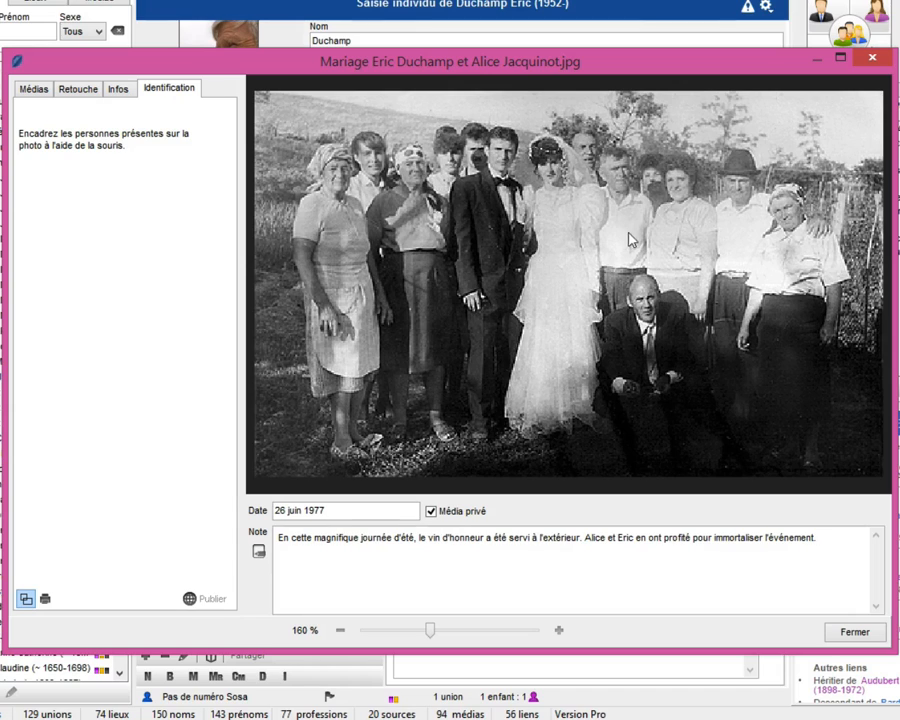
drag(478, 122, 522, 178)
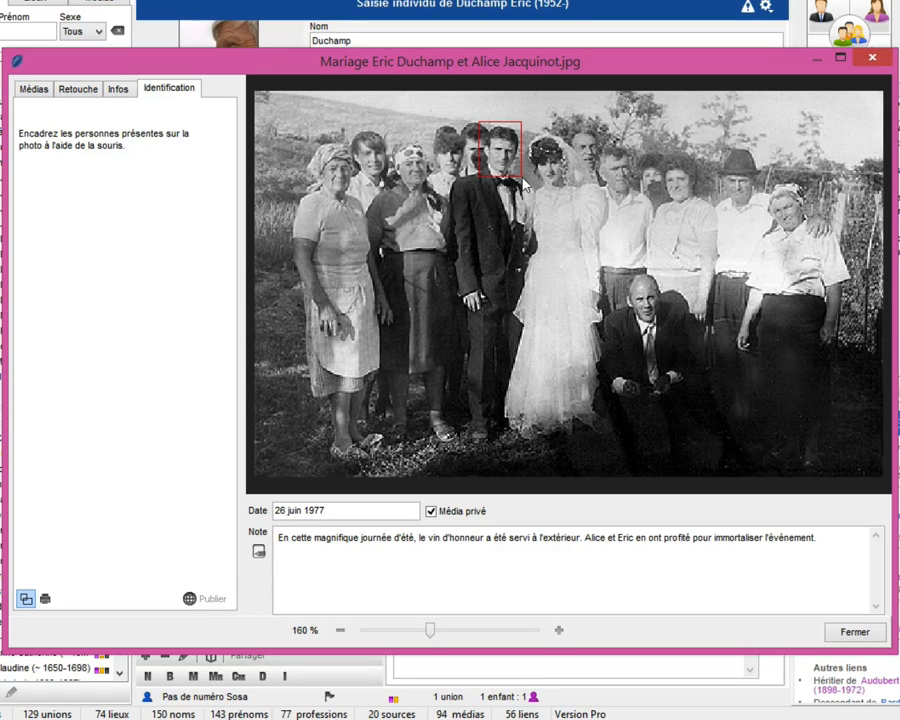
drag(479, 122, 522, 178)
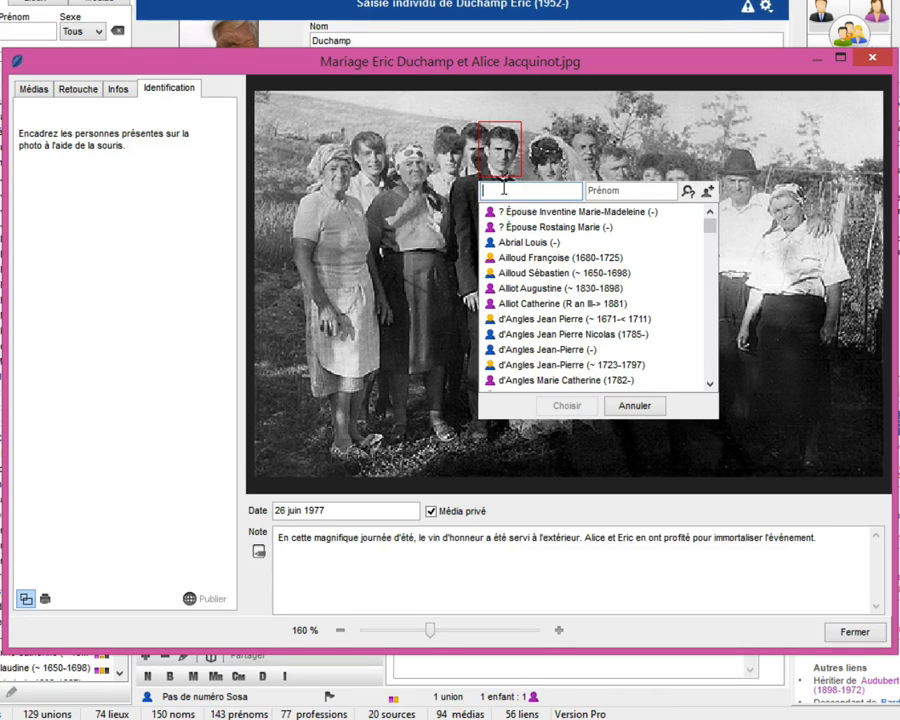
text(ducha)
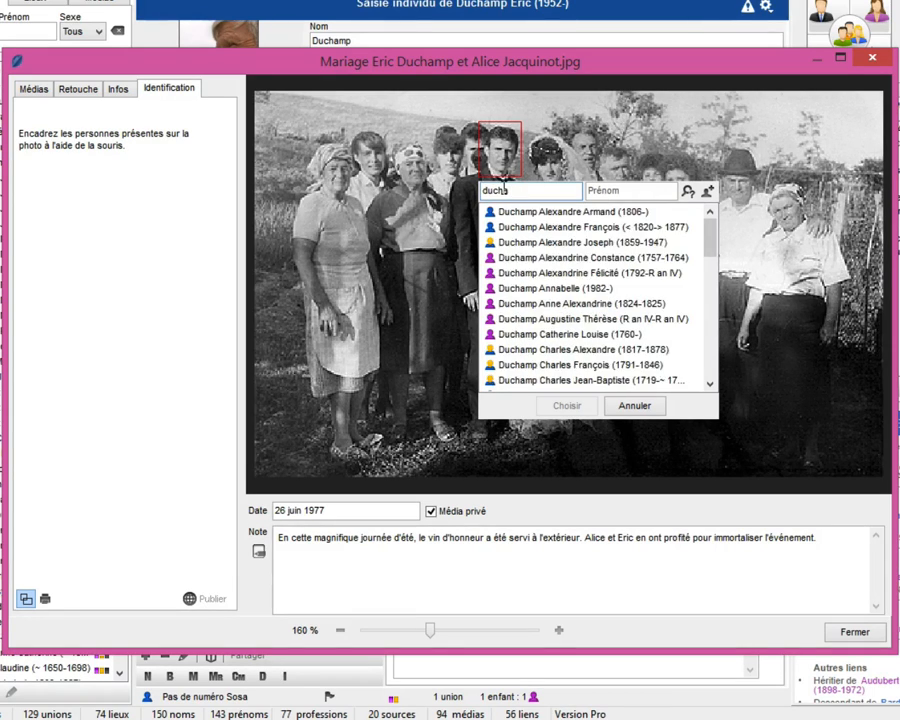
click(633, 191)
text(er)
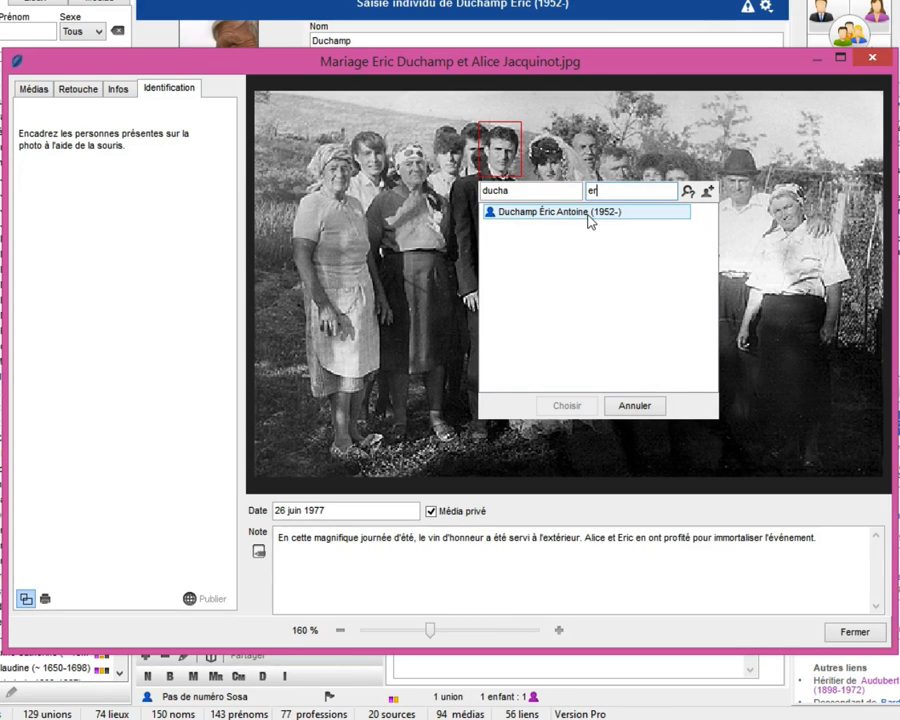
click(589, 221)
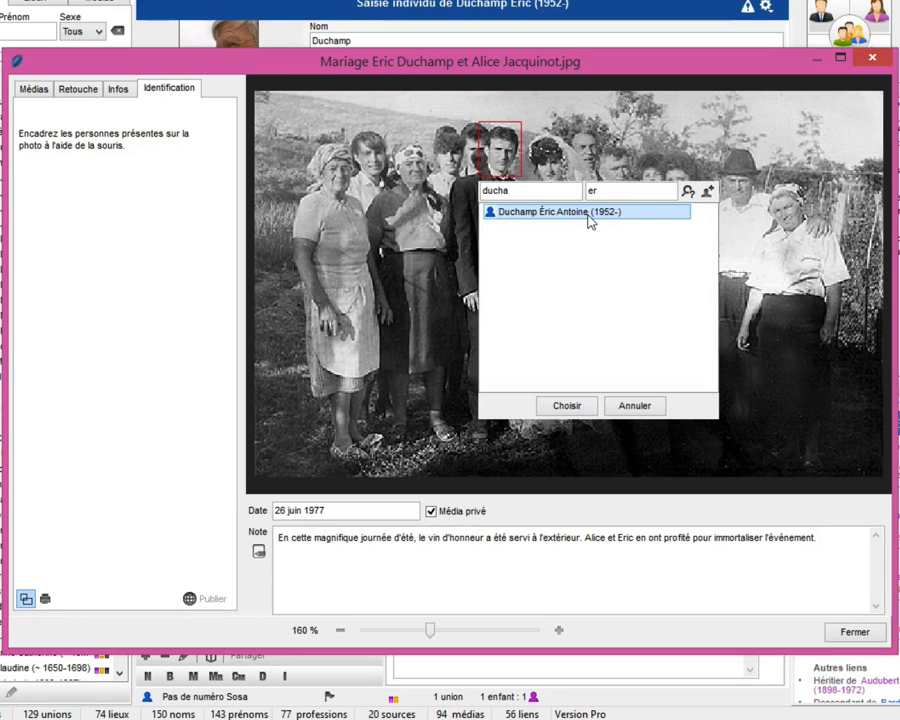
click(567, 407)
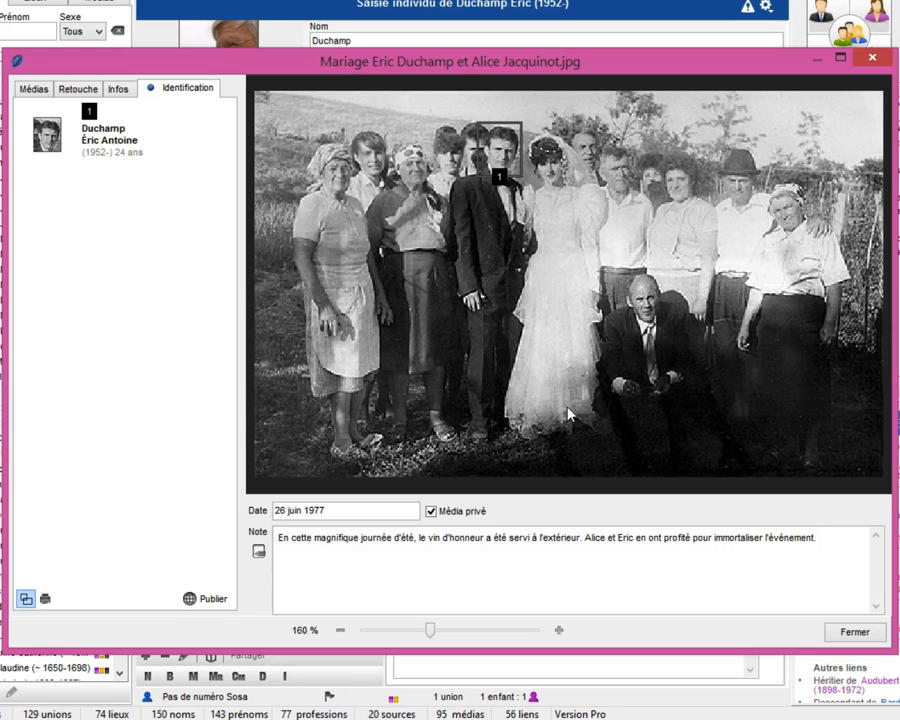
- Tighten the groom's identification frame by moving its upper-left corner slightly inward
click(500, 150)
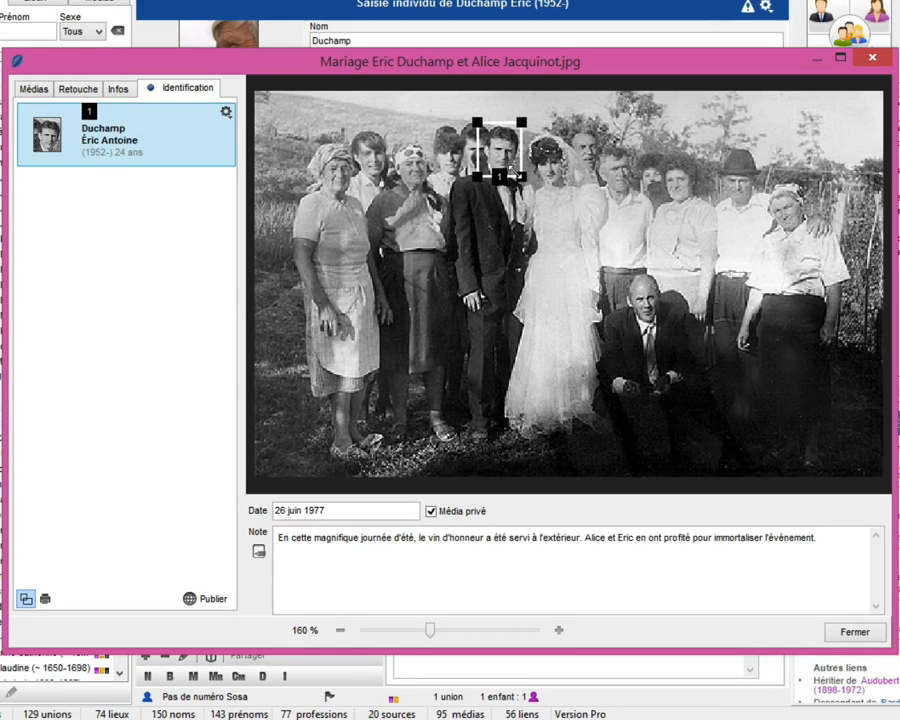
mouse_move(521, 178)
mouse_down()
mouse_move(513, 175)
mouse_move(521, 178)
mouse_up()
drag(475, 121, 481, 124)
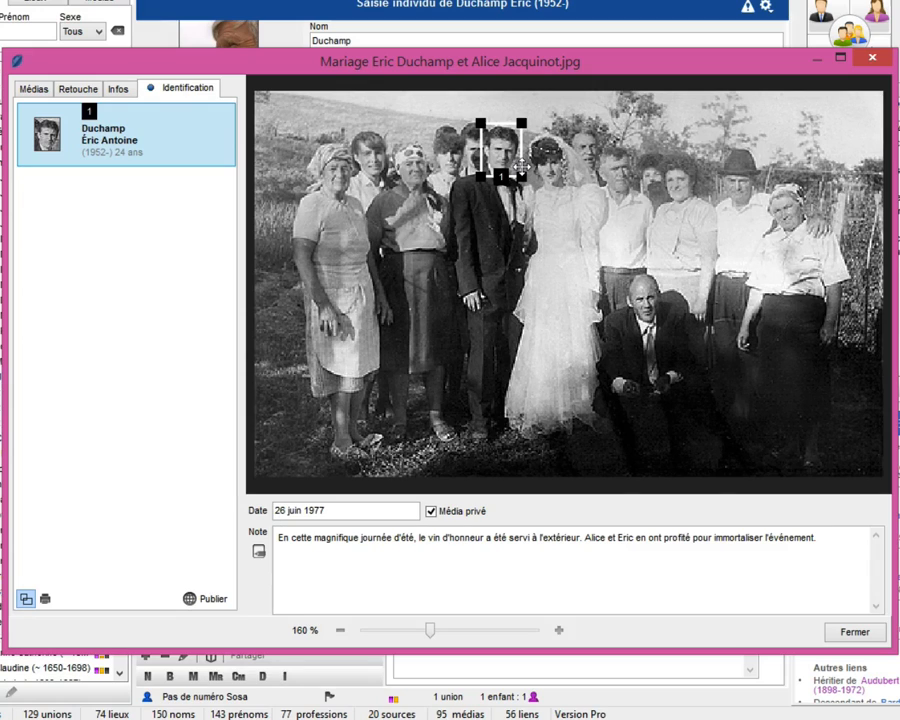
click(548, 170)
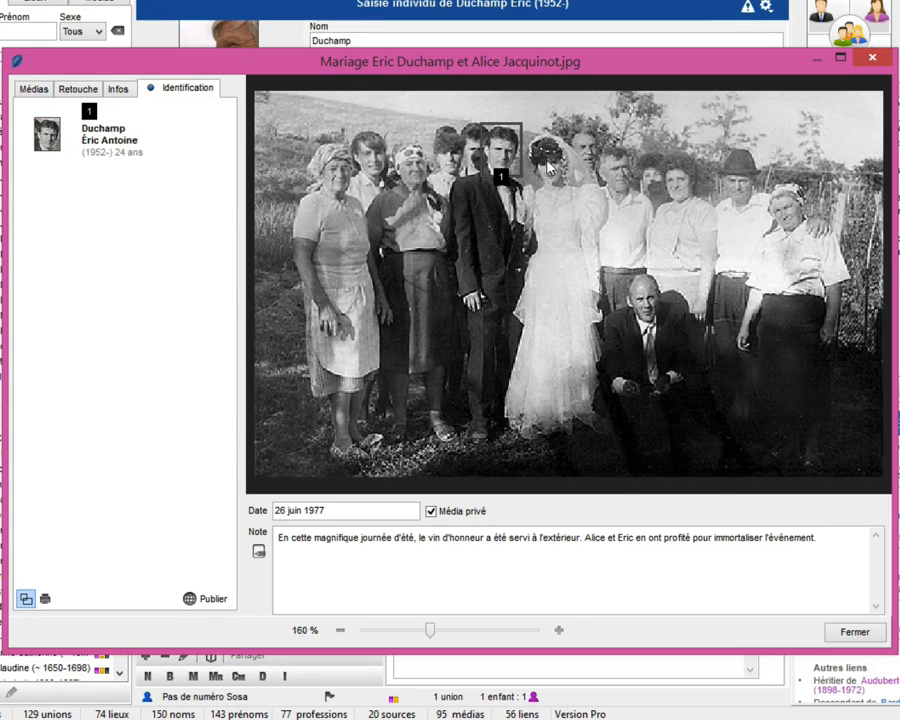
- Frame the bride's face and identify her as her existing individual record, found by surname
drag(529, 135, 572, 196)
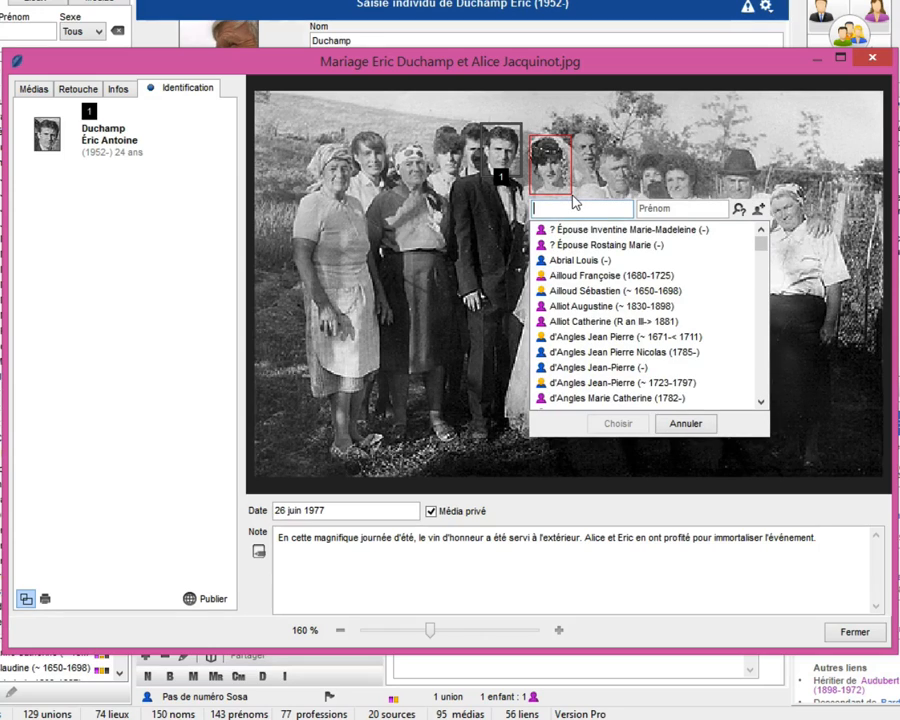
text(jac)
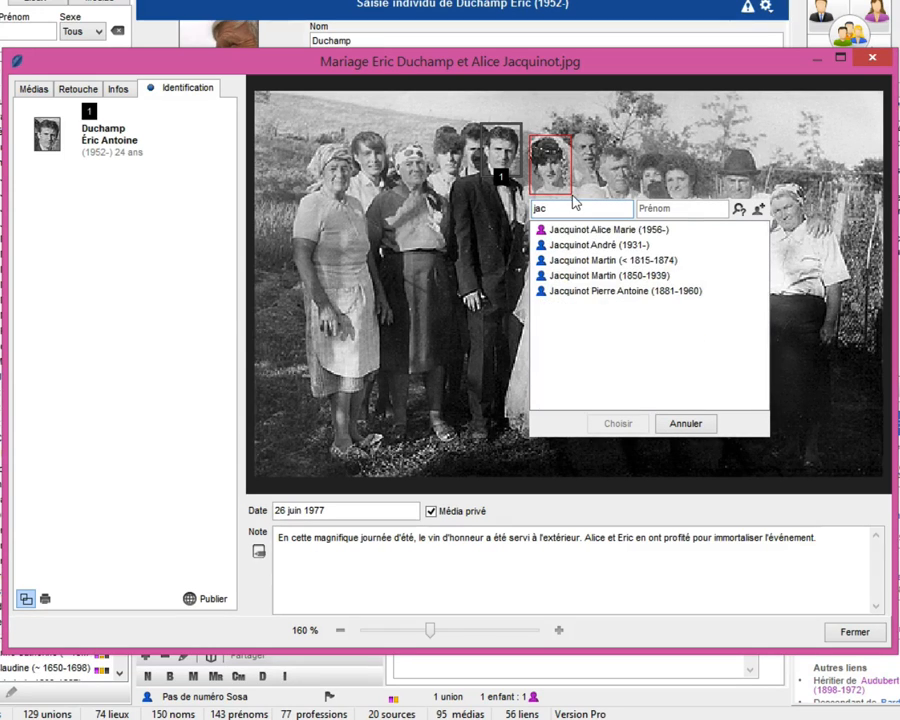
click(600, 229)
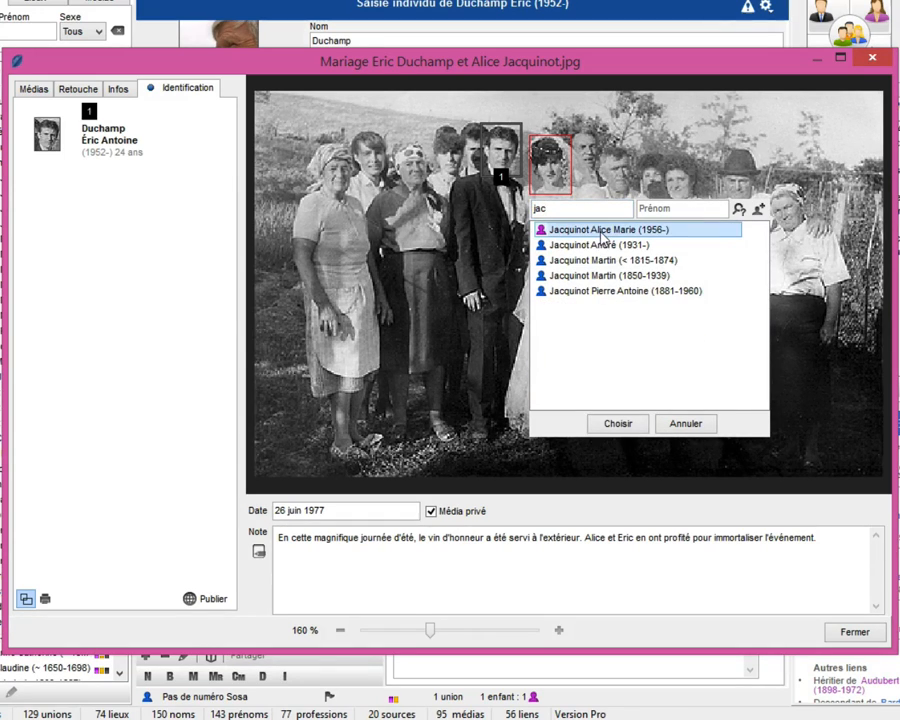
click(615, 425)
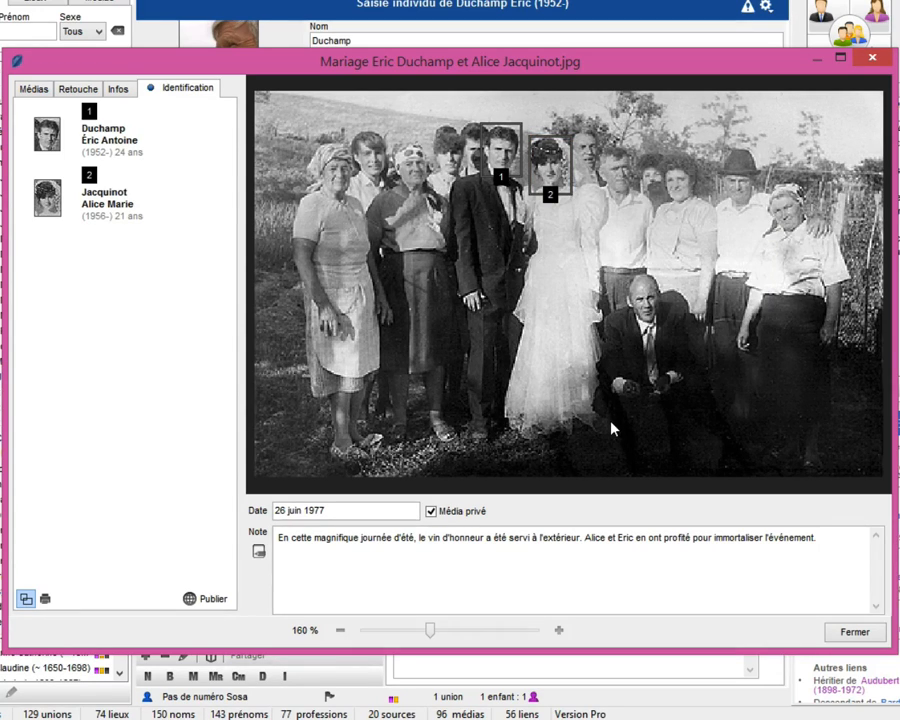
- Examine the delete, rename and re-identify options offered for the bride's identification frame
click(78, 102)
click(86, 262)
click(125, 200)
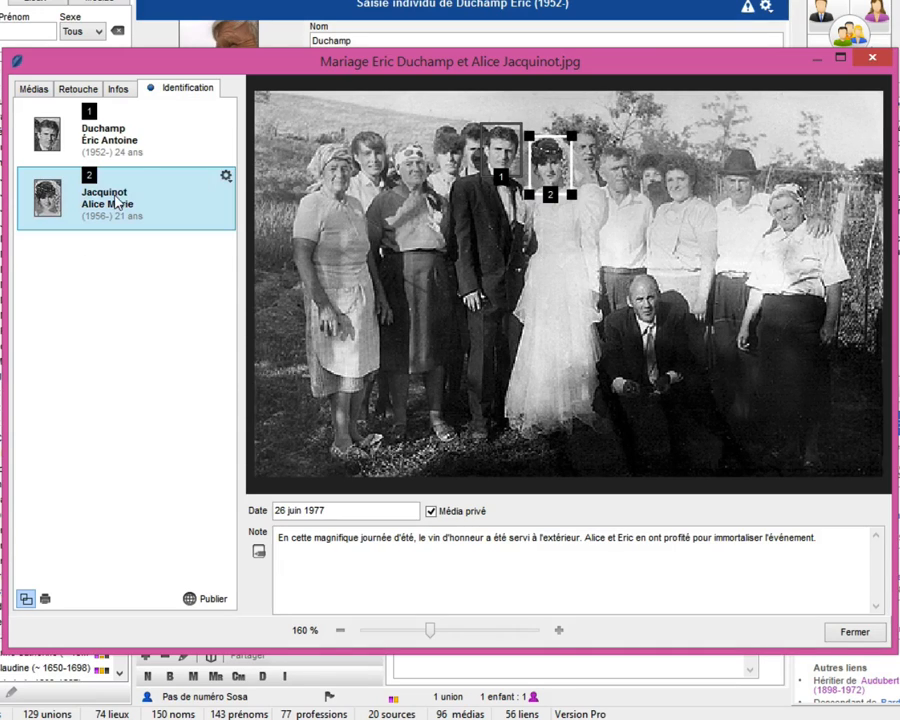
click(225, 181)
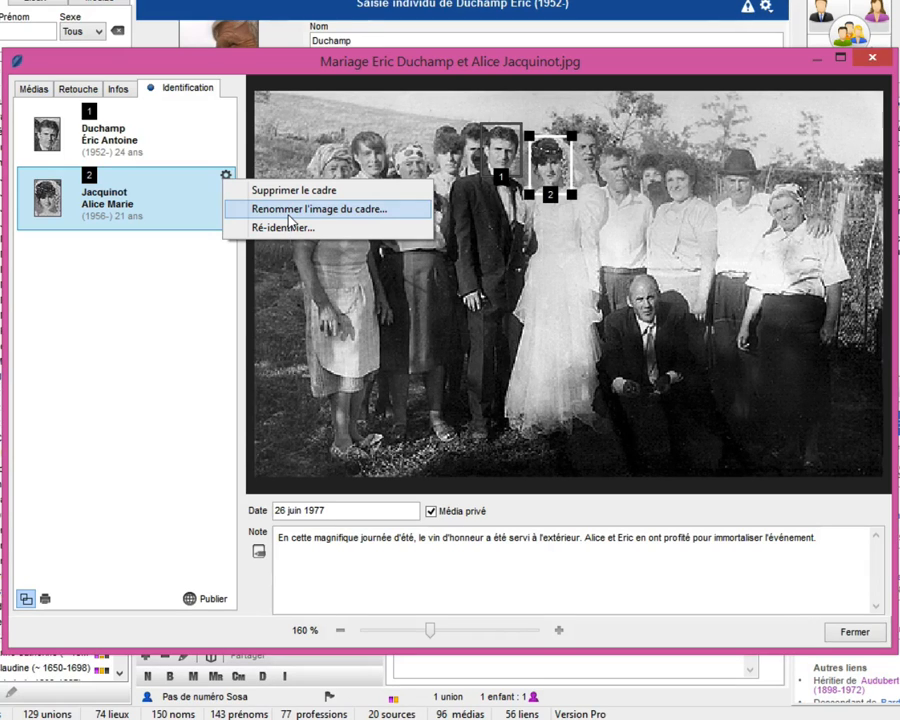
click(161, 283)
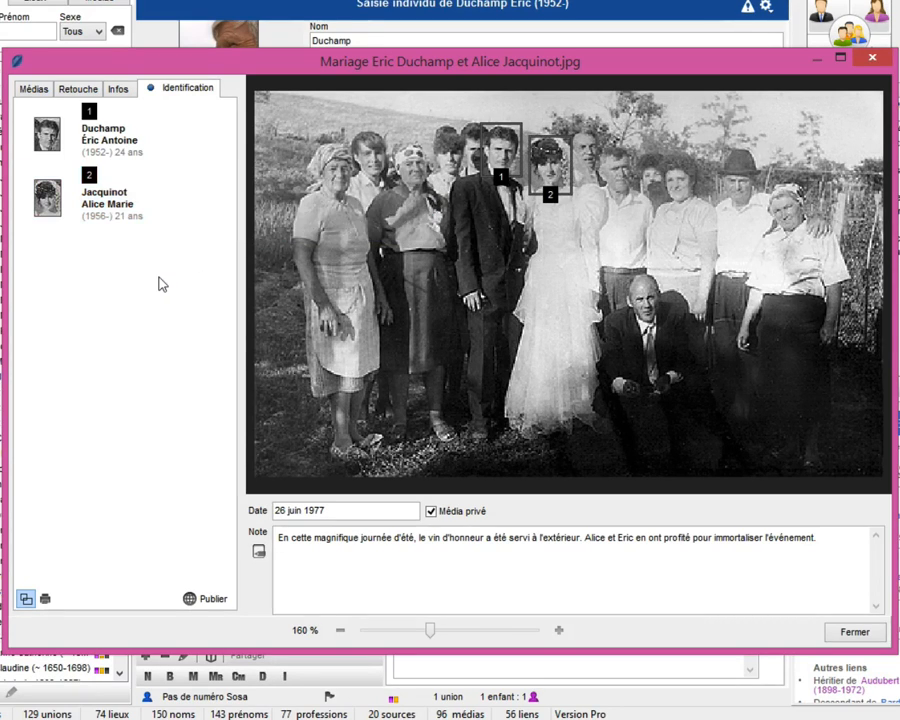
- Turn off the display of all identification frames, and view the groom's extracted portrait among his media
click(25, 601)
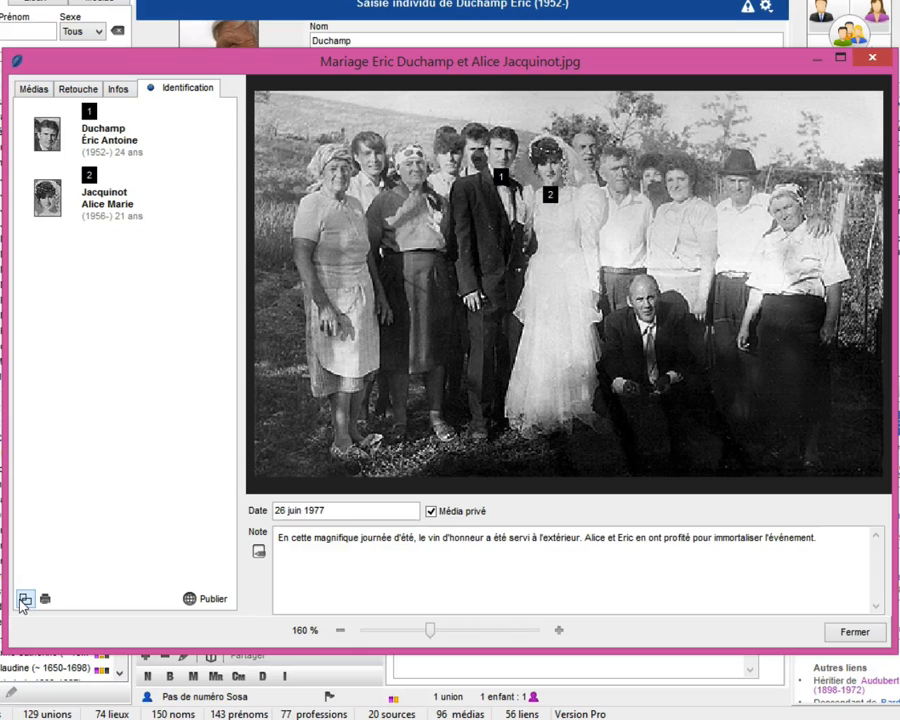
click(32, 89)
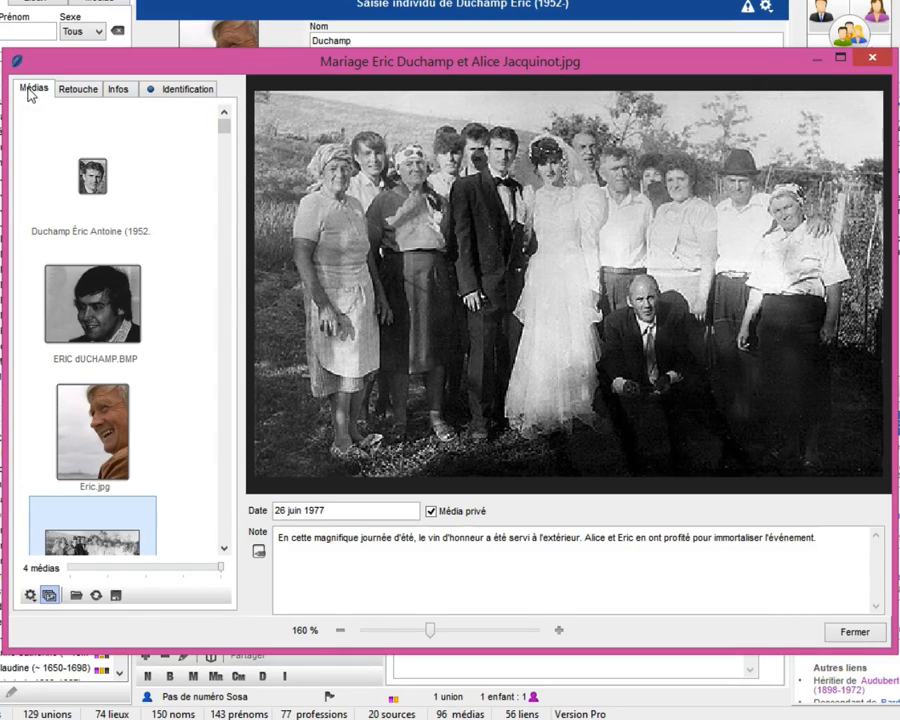
click(90, 180)
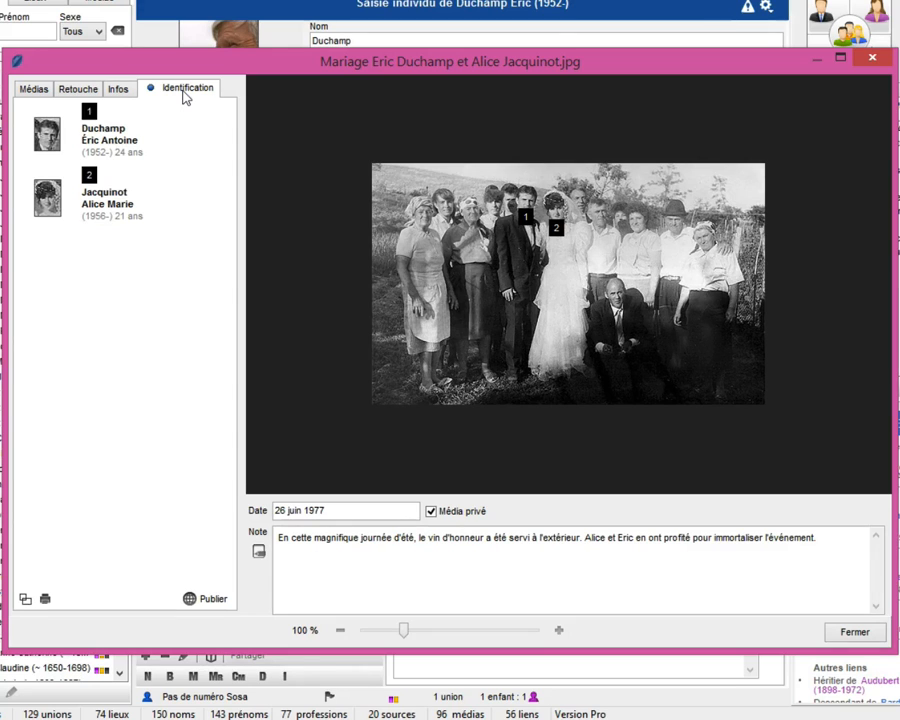
- Frame the face of the man just behind the groom and identify him by creating a new individual with a surname and first name
click(444, 632)
click(444, 632)
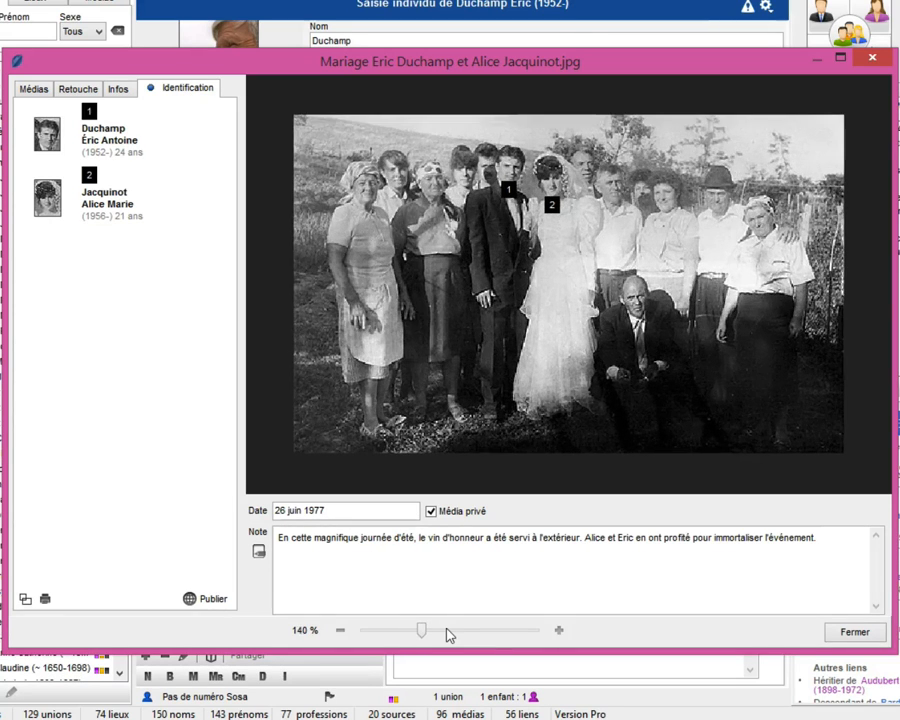
click(446, 633)
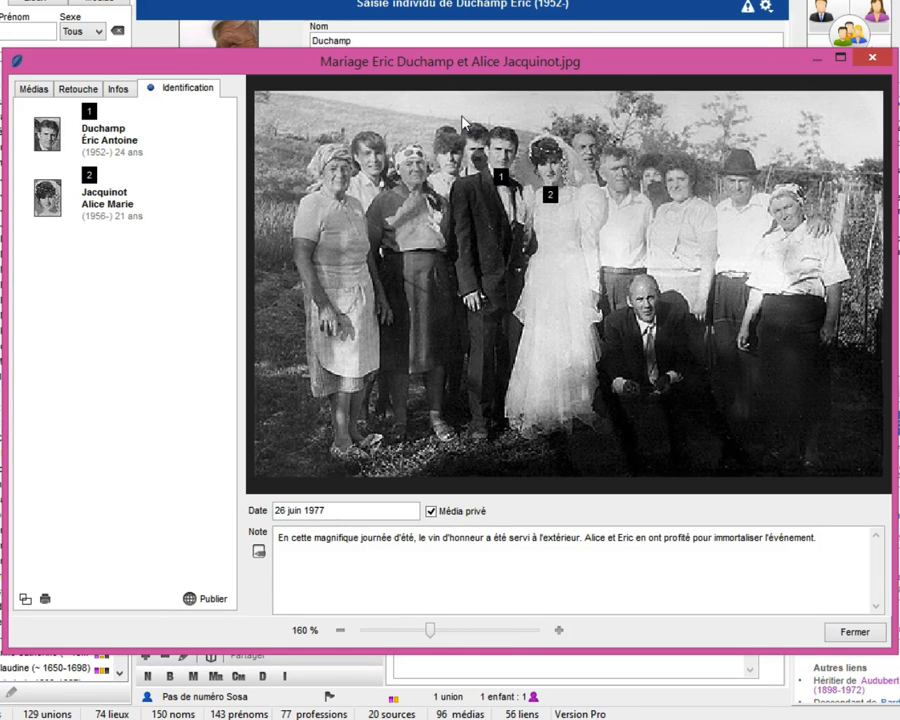
drag(460, 118, 492, 181)
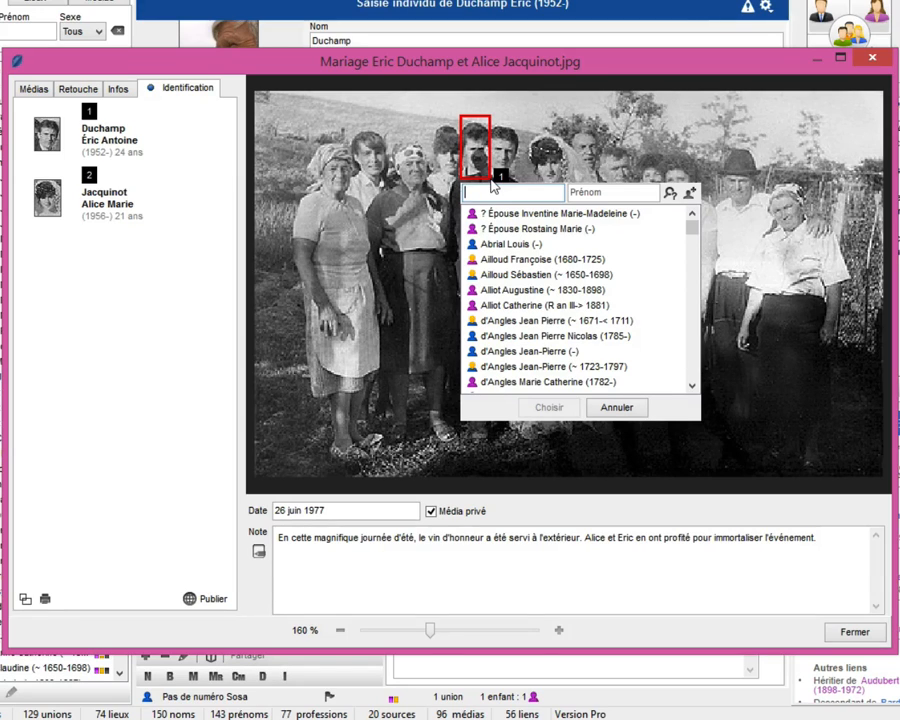
click(690, 194)
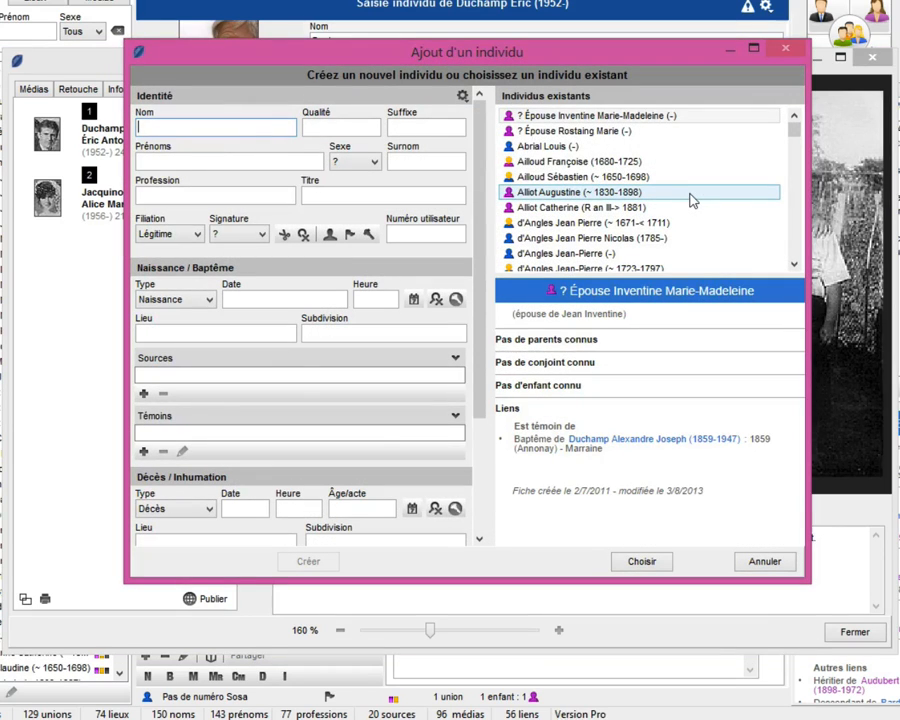
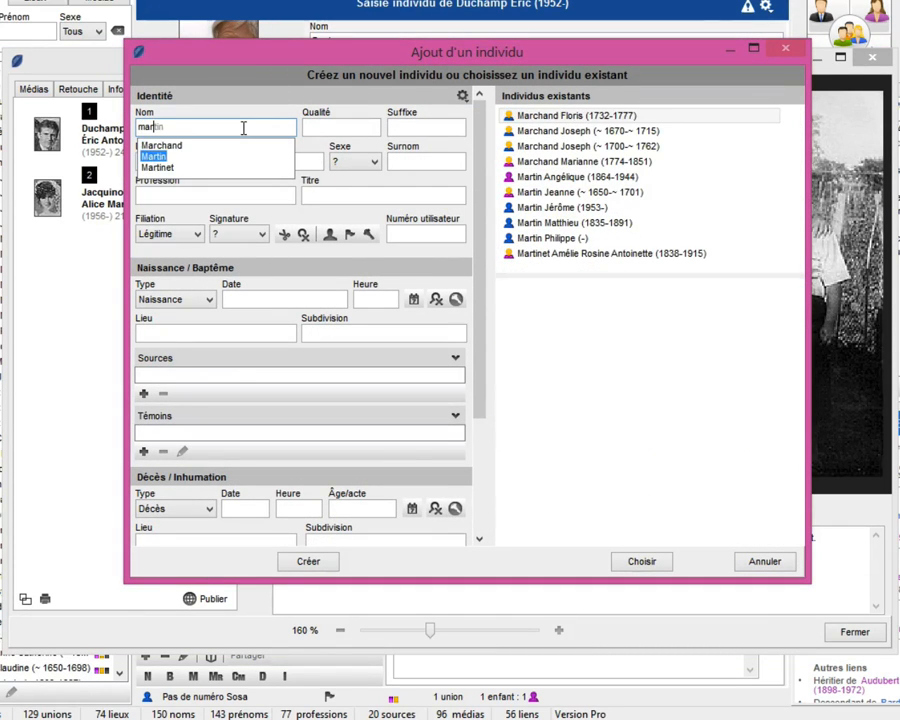
key(Tab)
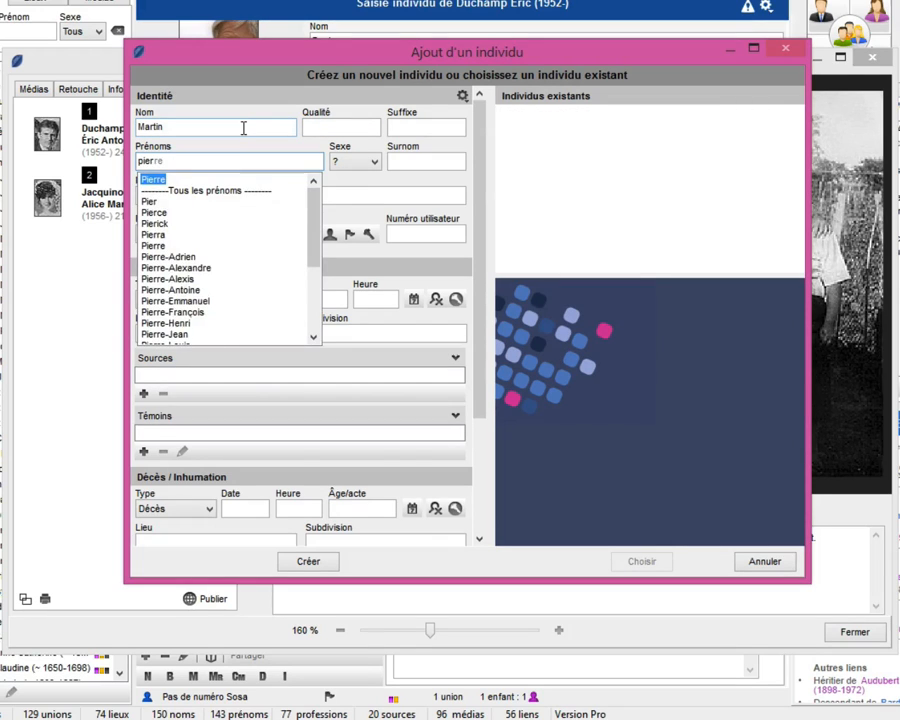
key(Return)
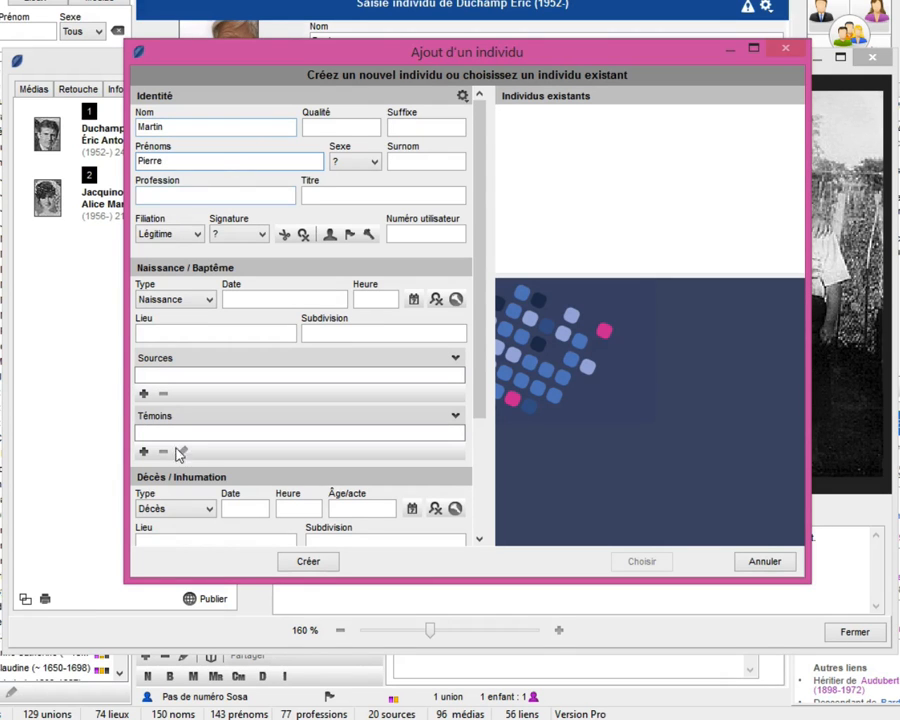
click(308, 562)
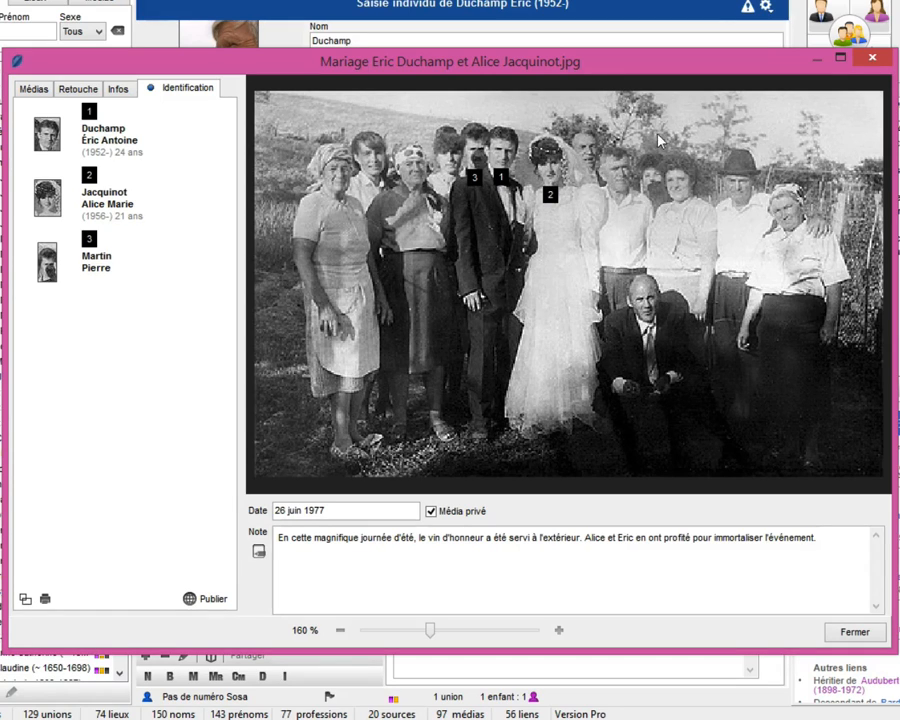
- Frame the partly hidden face beside the curly-haired woman and mark it as an unknown individual
drag(636, 148, 665, 201)
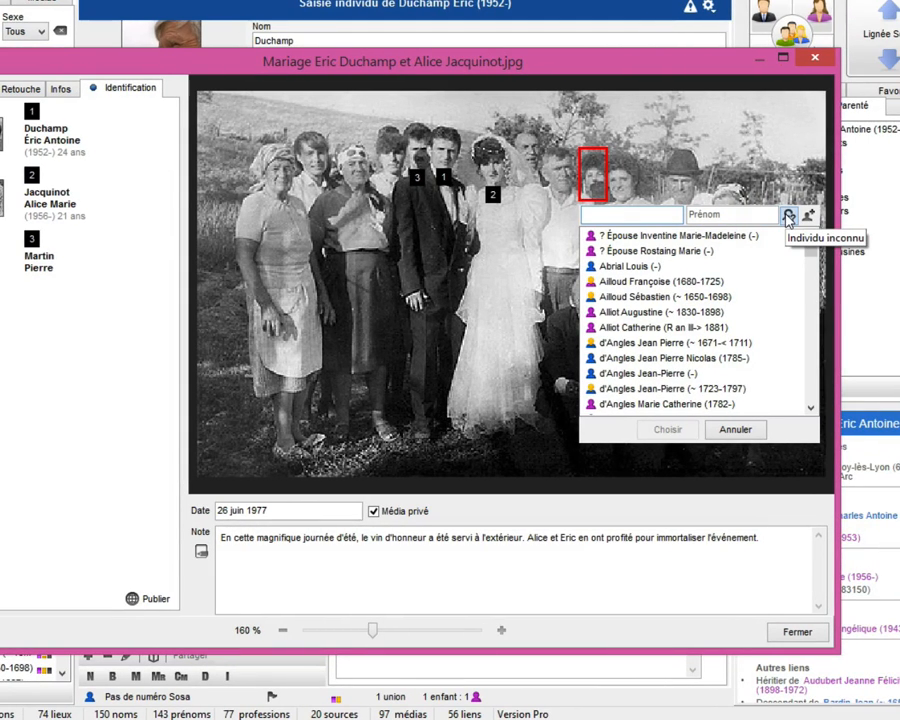
click(788, 217)
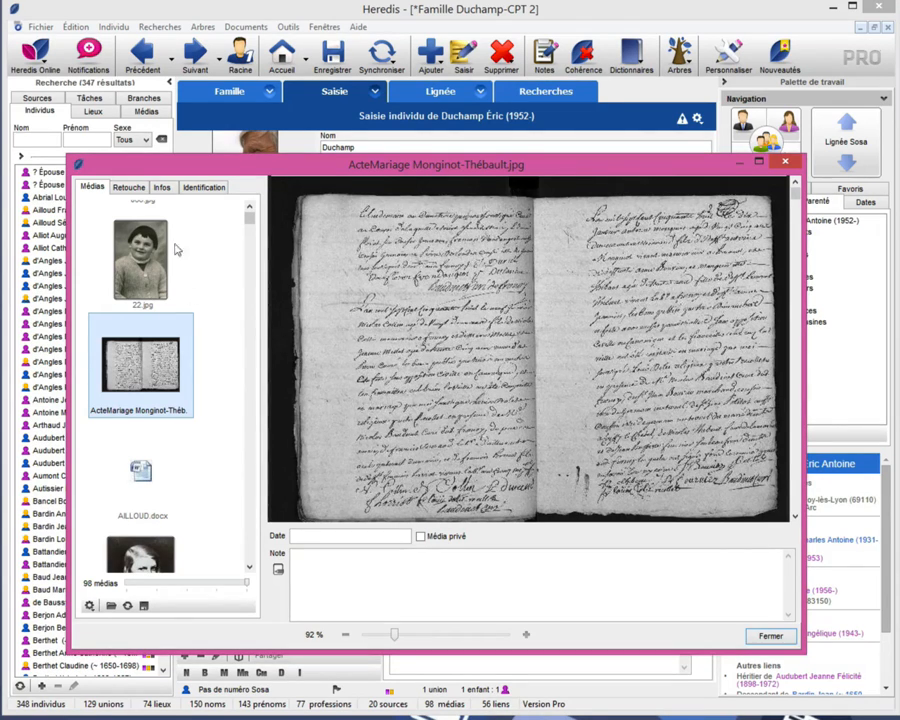
- Increase the contrast and sharpness of the marriage record scan to make its handwriting easier to read
click(128, 187)
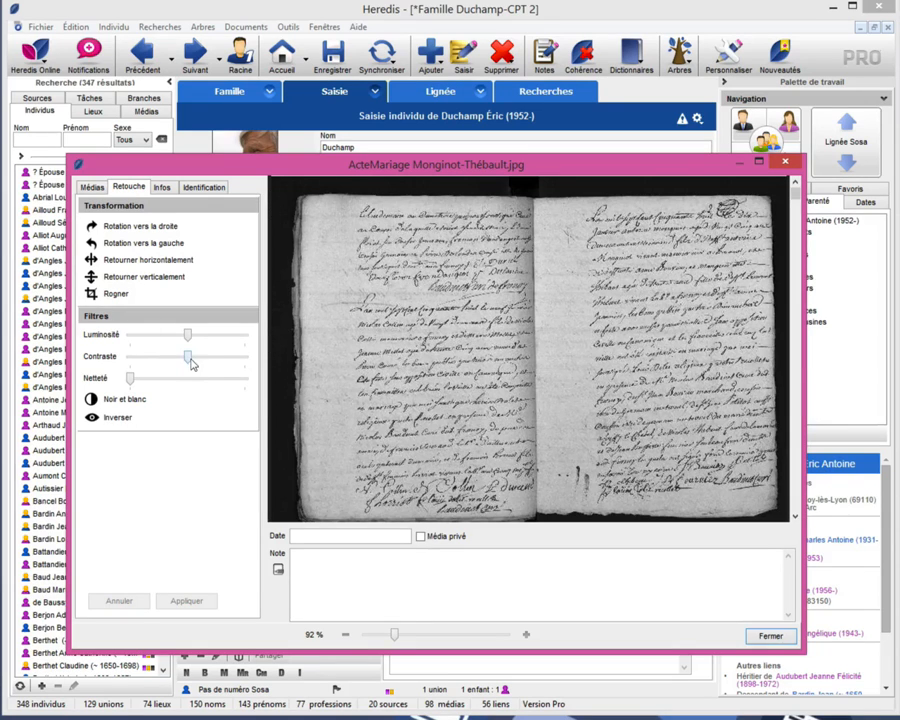
drag(191, 364, 221, 363)
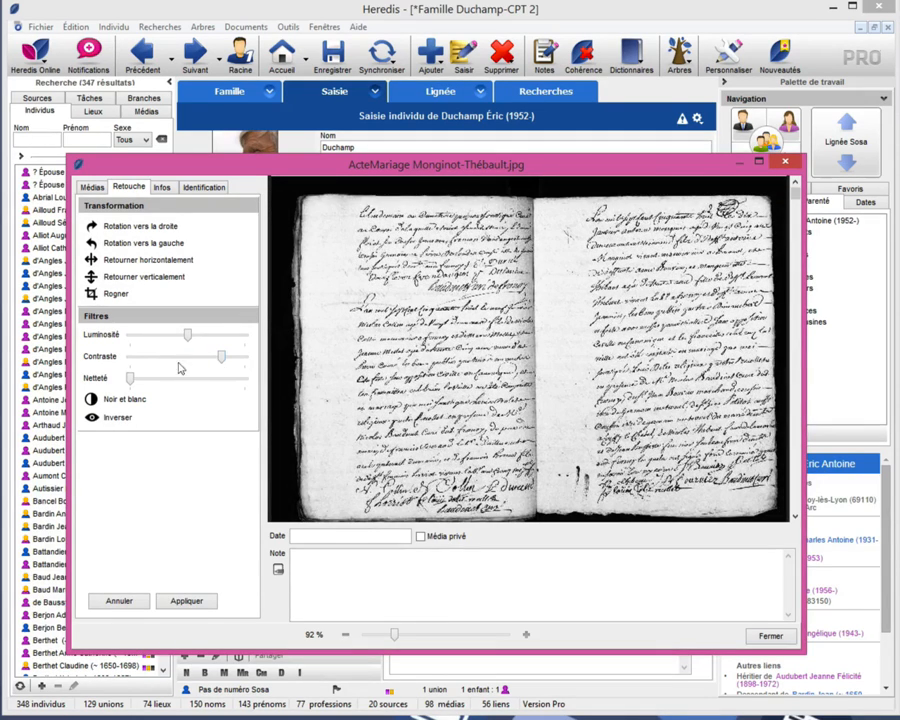
drag(130, 378, 157, 380)
- Frame the large signature at the foot of the marriage record's first page and identify it as the existing individual born in 1863
scroll(425, 643, up, 2)
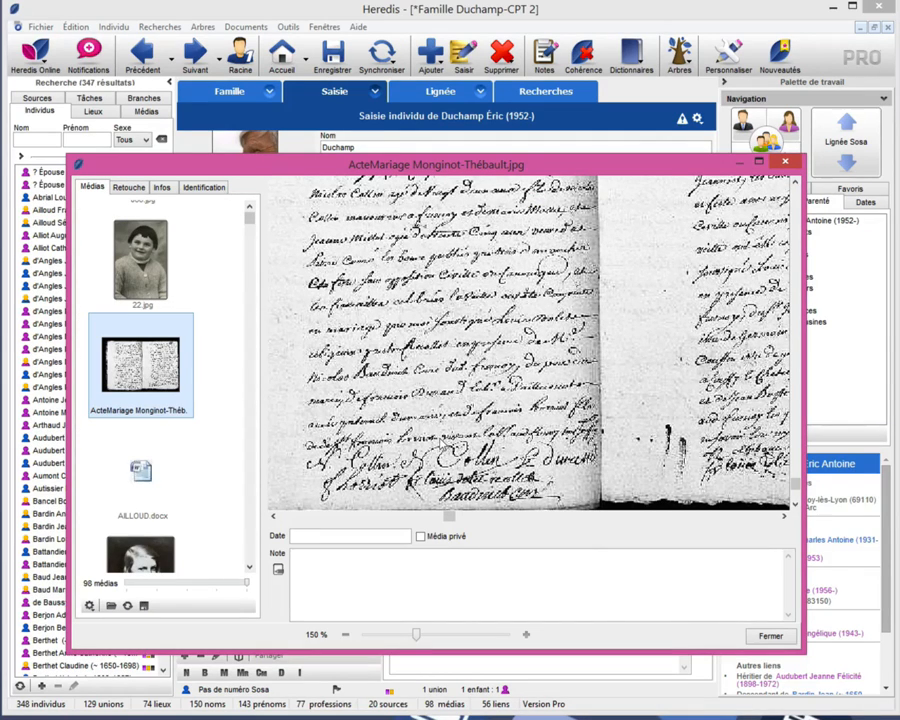
click(204, 187)
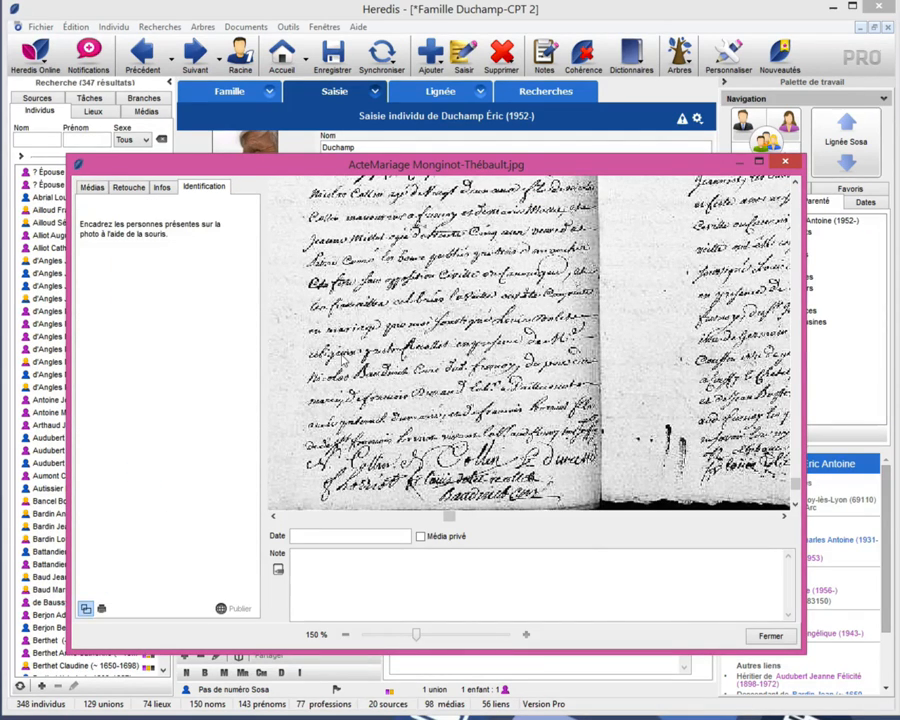
drag(434, 437, 493, 470)
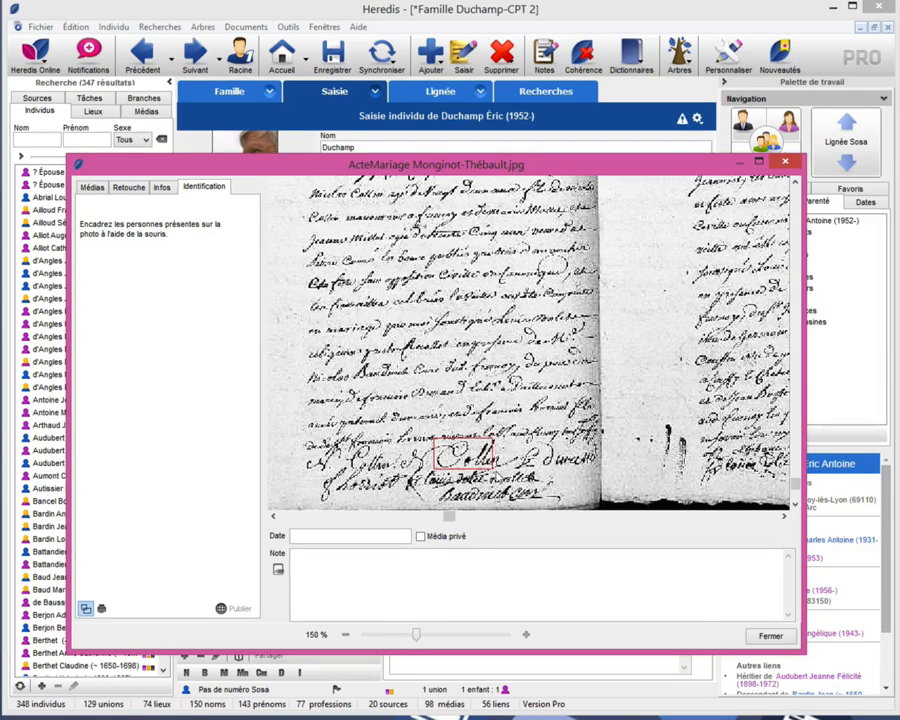
text(col)
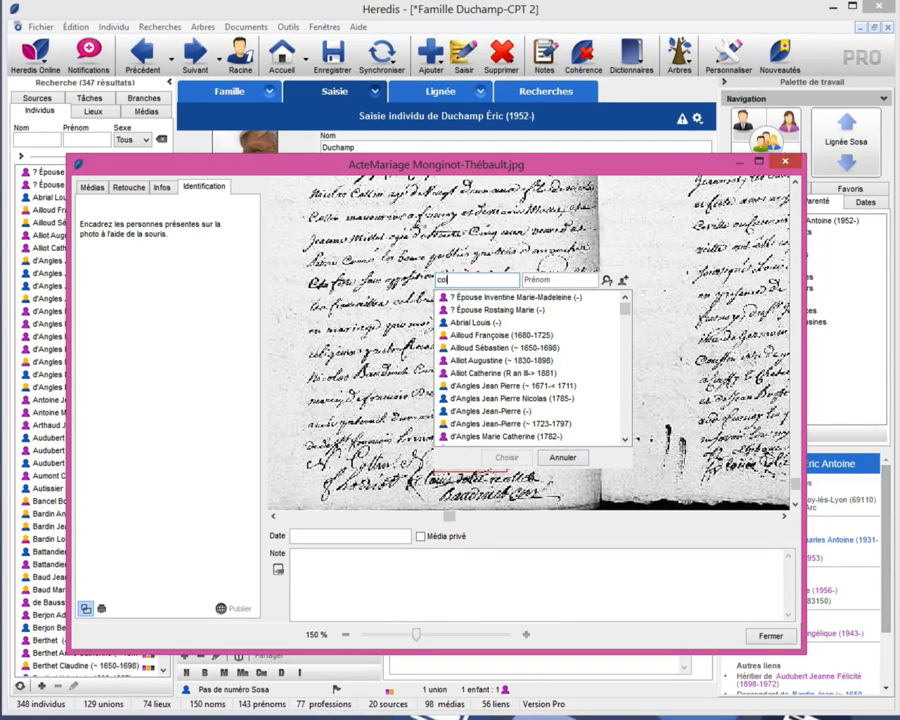
text(ig)
click(492, 324)
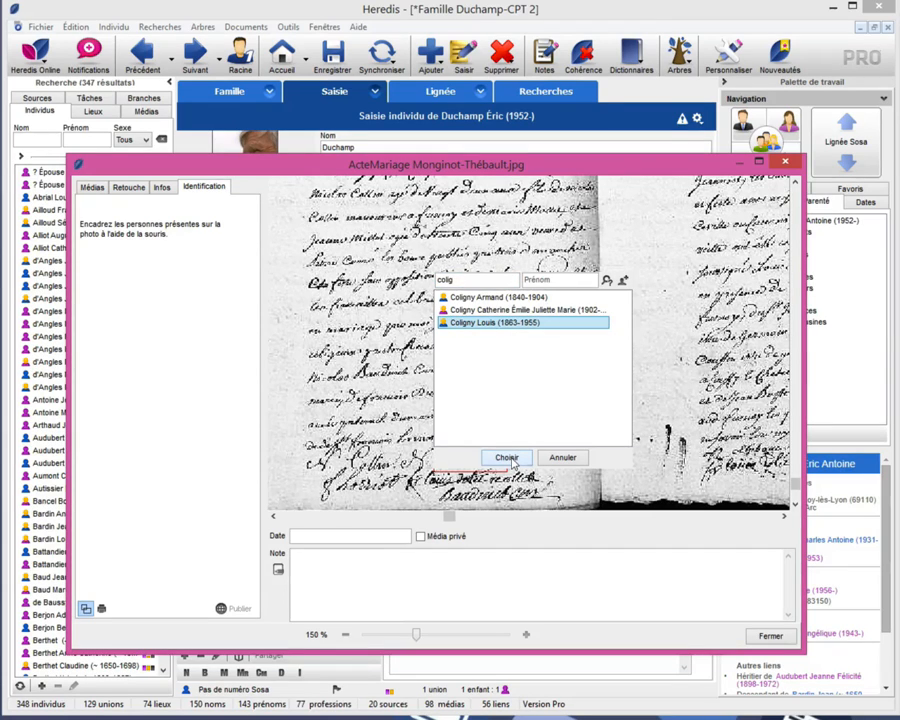
click(507, 458)
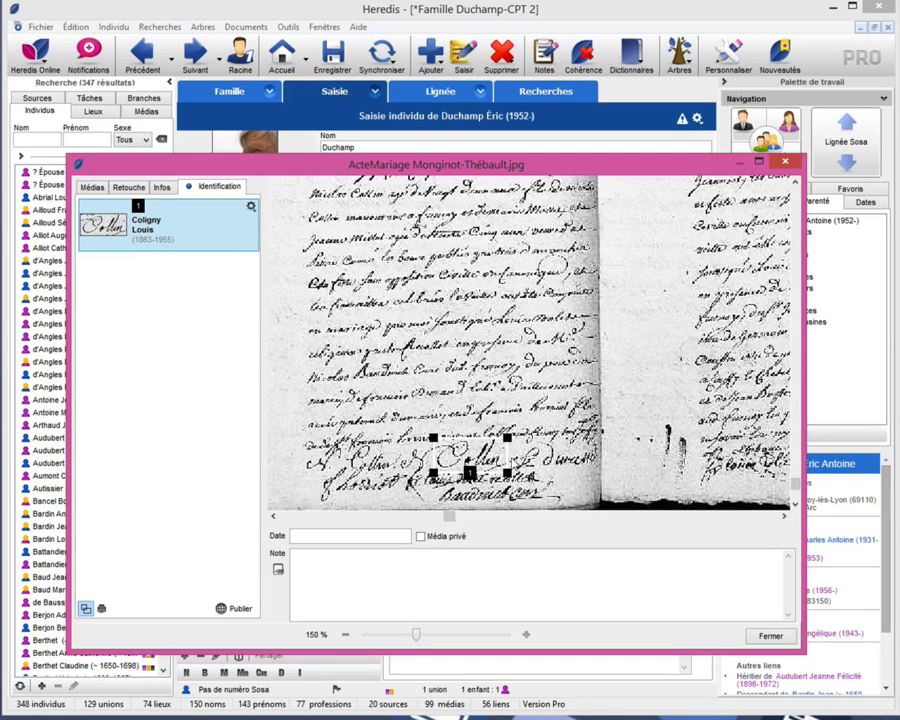
- Close the media windows, find the signatory by surname among the individuals, and browse the images on his record for the extracted signature
click(769, 635)
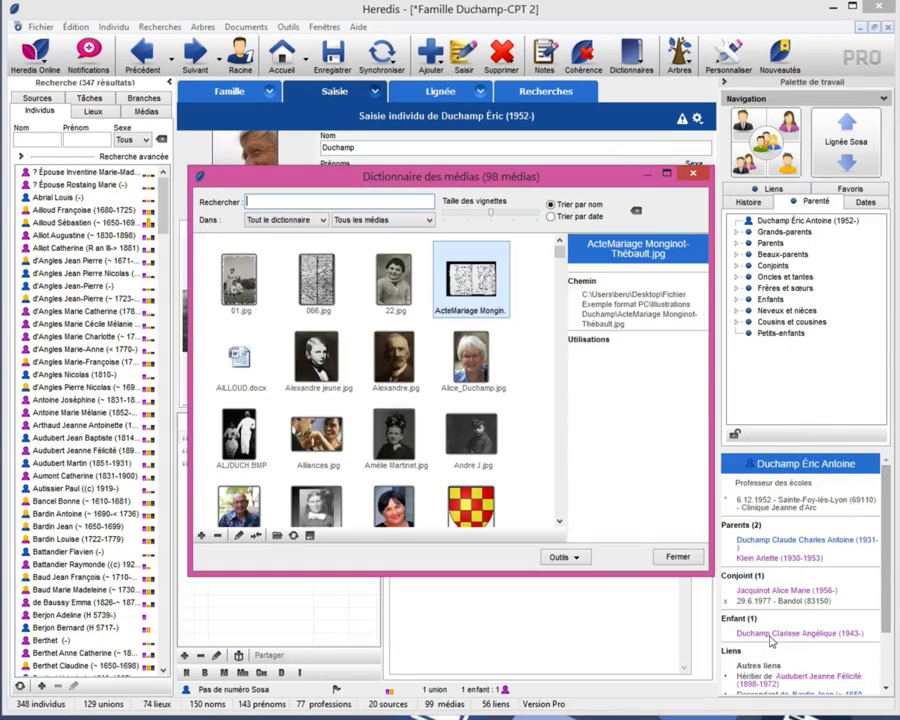
click(677, 558)
click(44, 139)
text(coli)
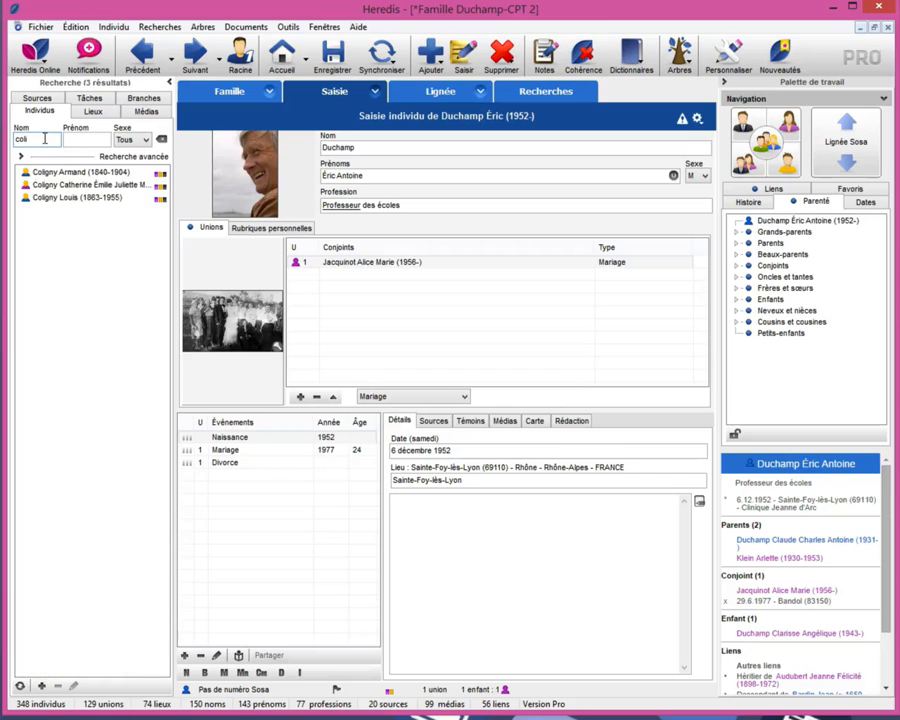
click(80, 197)
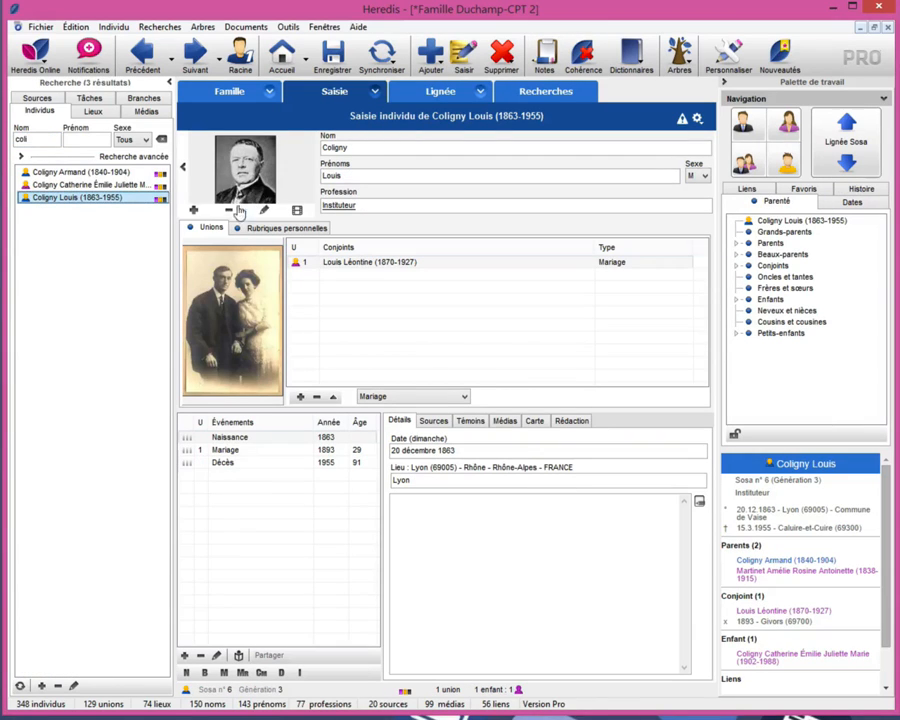
click(184, 168)
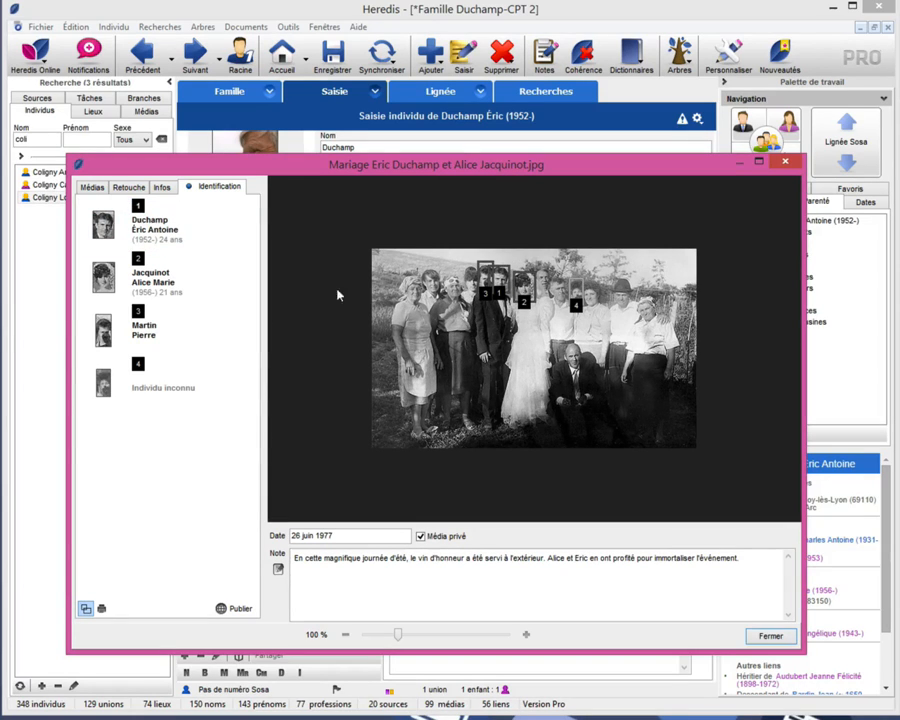
- Print the shared wedding photo with its numbered identification frames and list of people, using the default layout settings
click(230, 612)
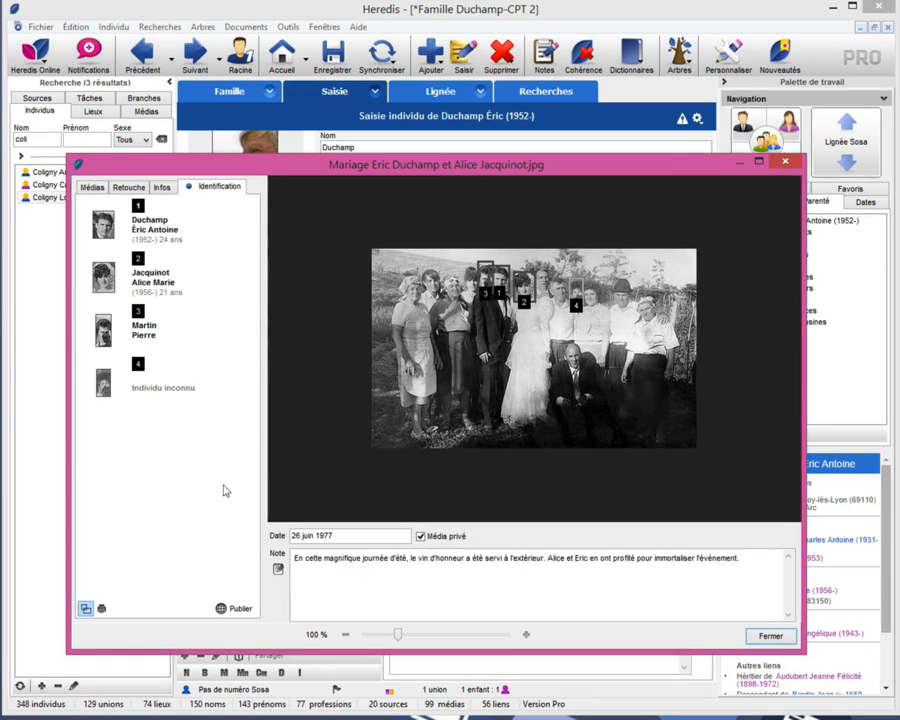
click(101, 609)
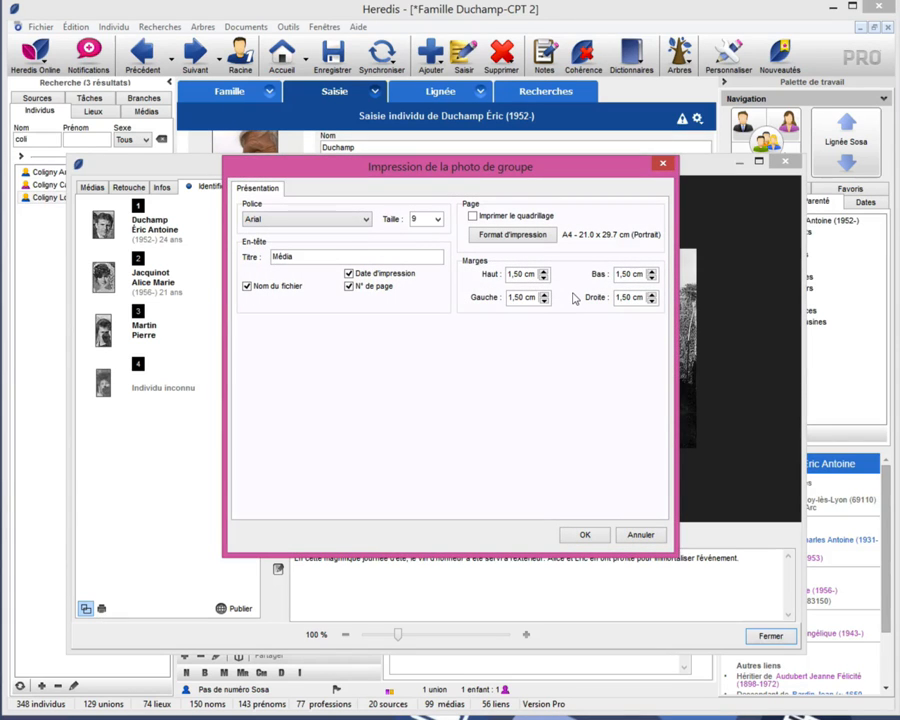
click(586, 535)
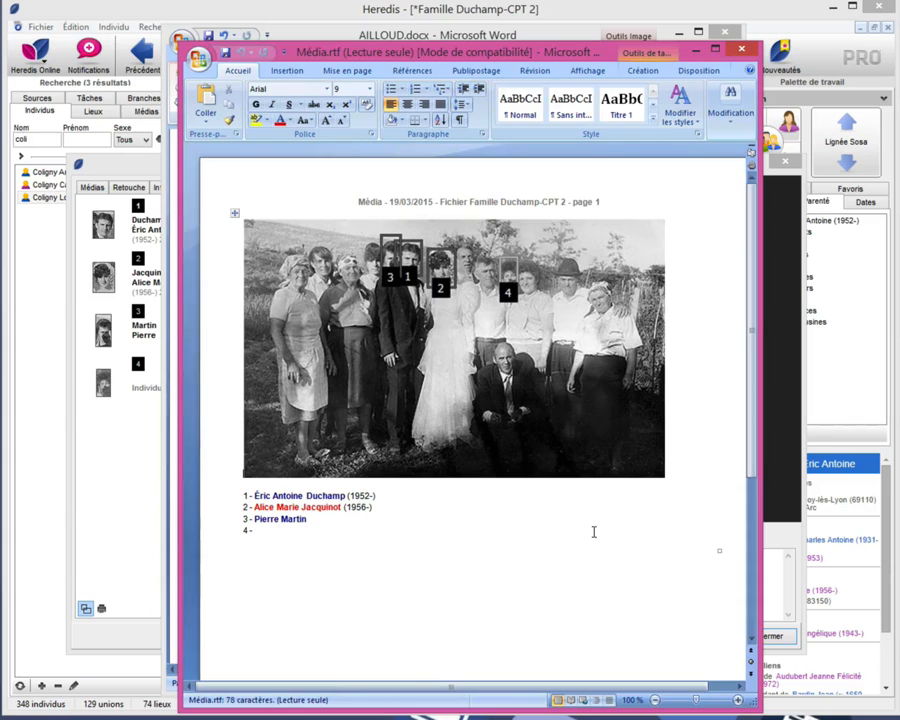